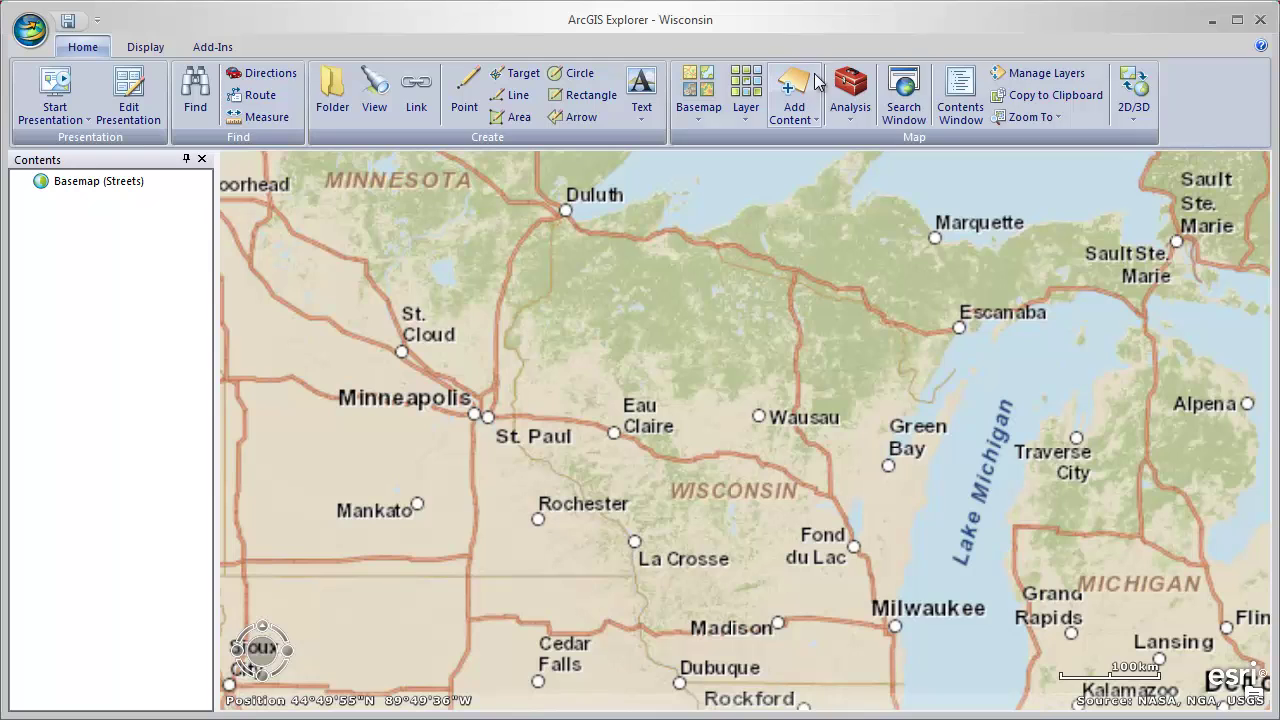
Step: Add the wi_county.shp shapefile to the Wisconsin map
click(797, 102)
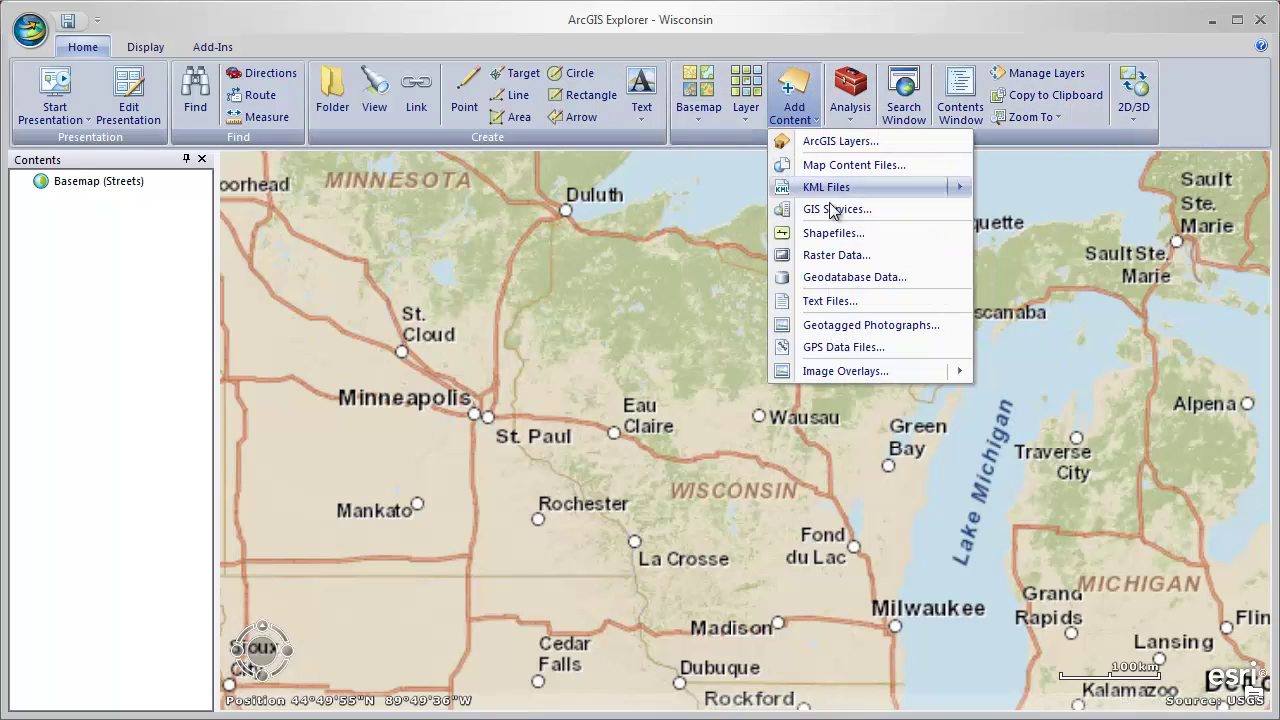
click(840, 233)
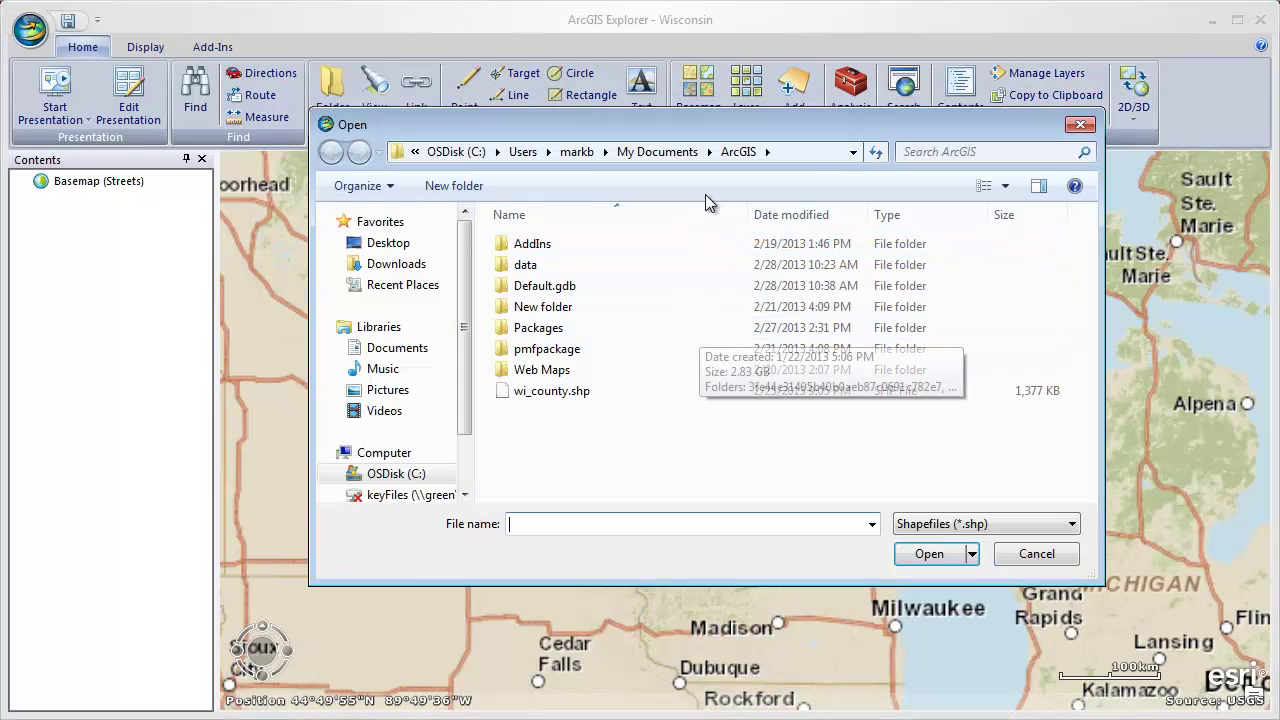
click(568, 392)
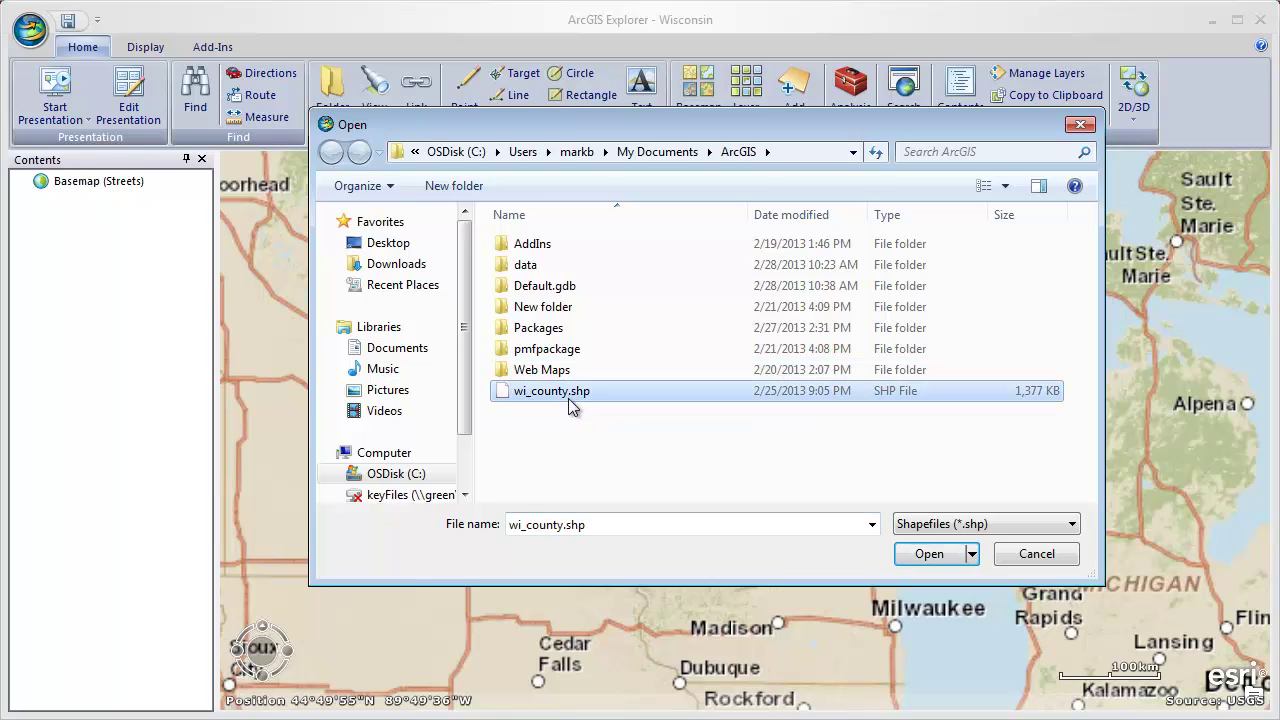
click(929, 555)
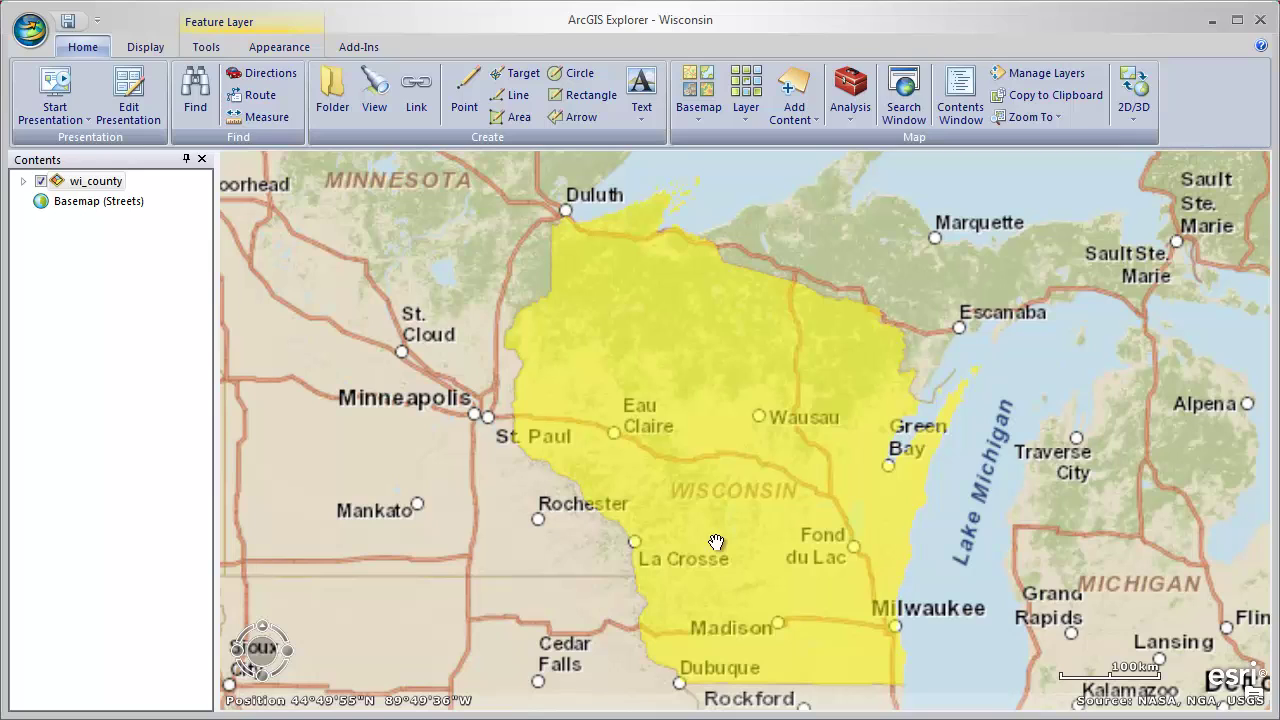
Step: Change the wi_county layer's symbol to the green Outline Fill
right_click(98, 188)
mouse_move(200, 384)
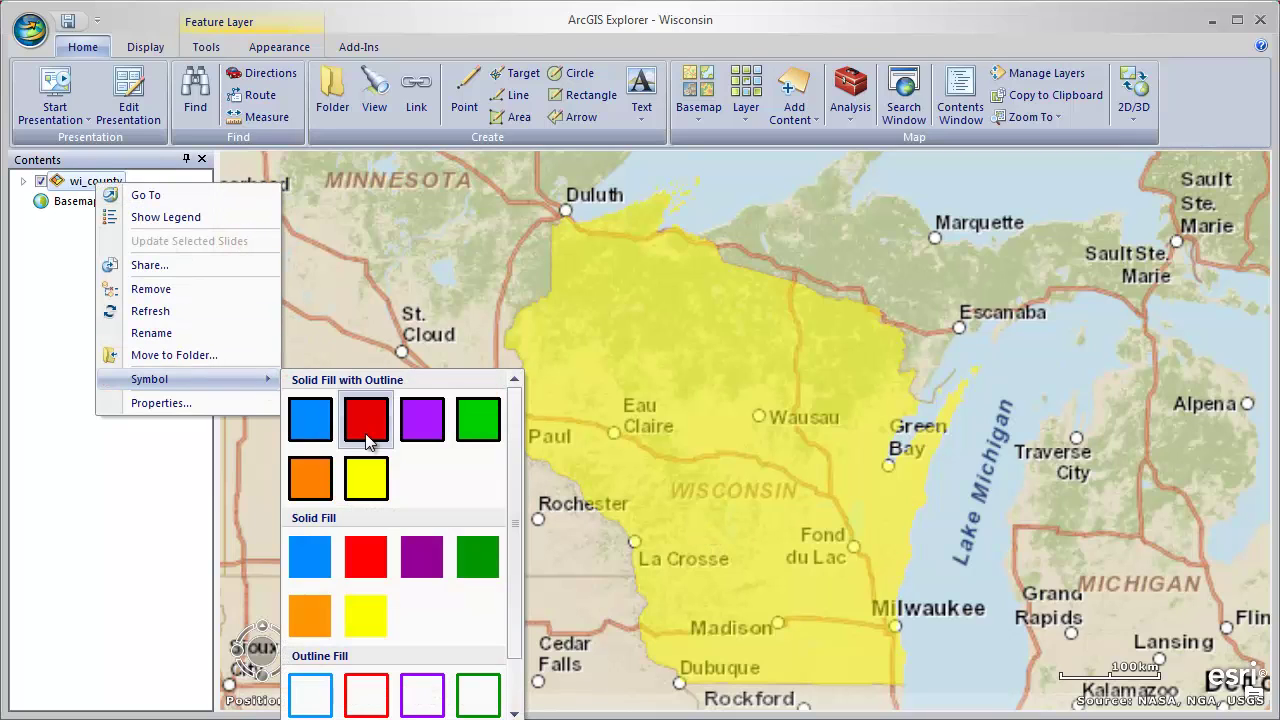
scroll(515, 604, down, 2)
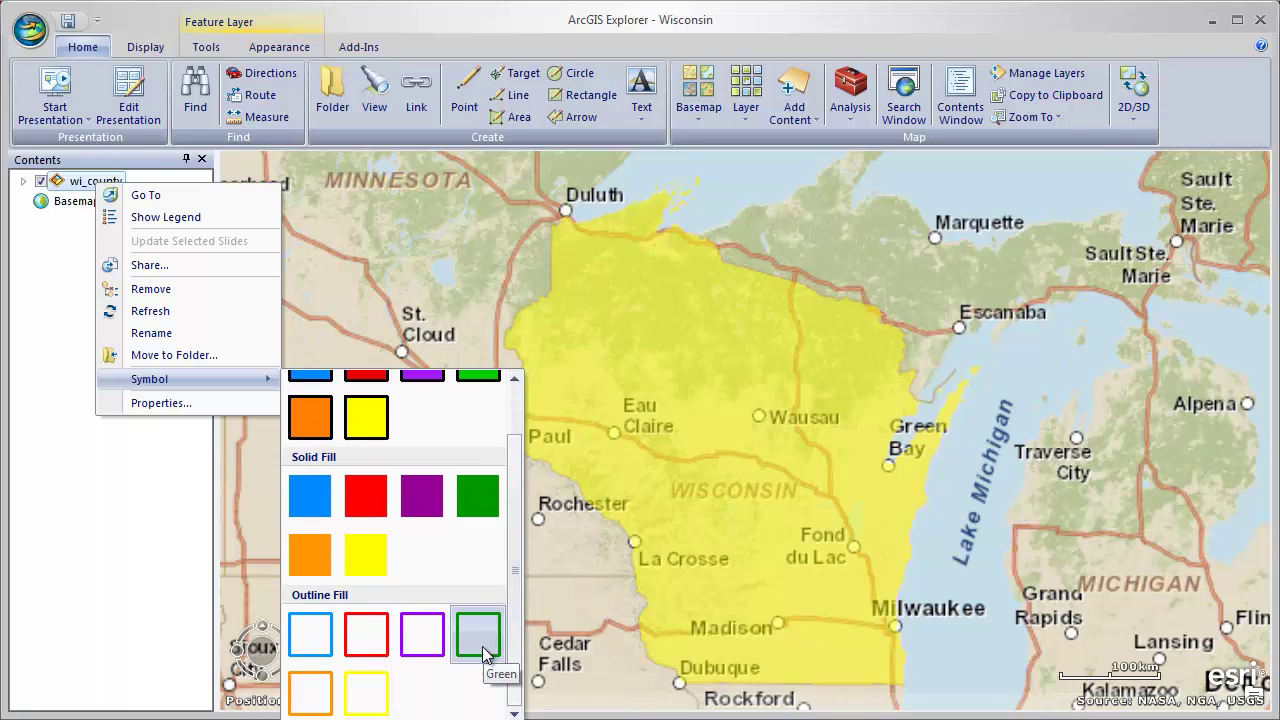
click(478, 636)
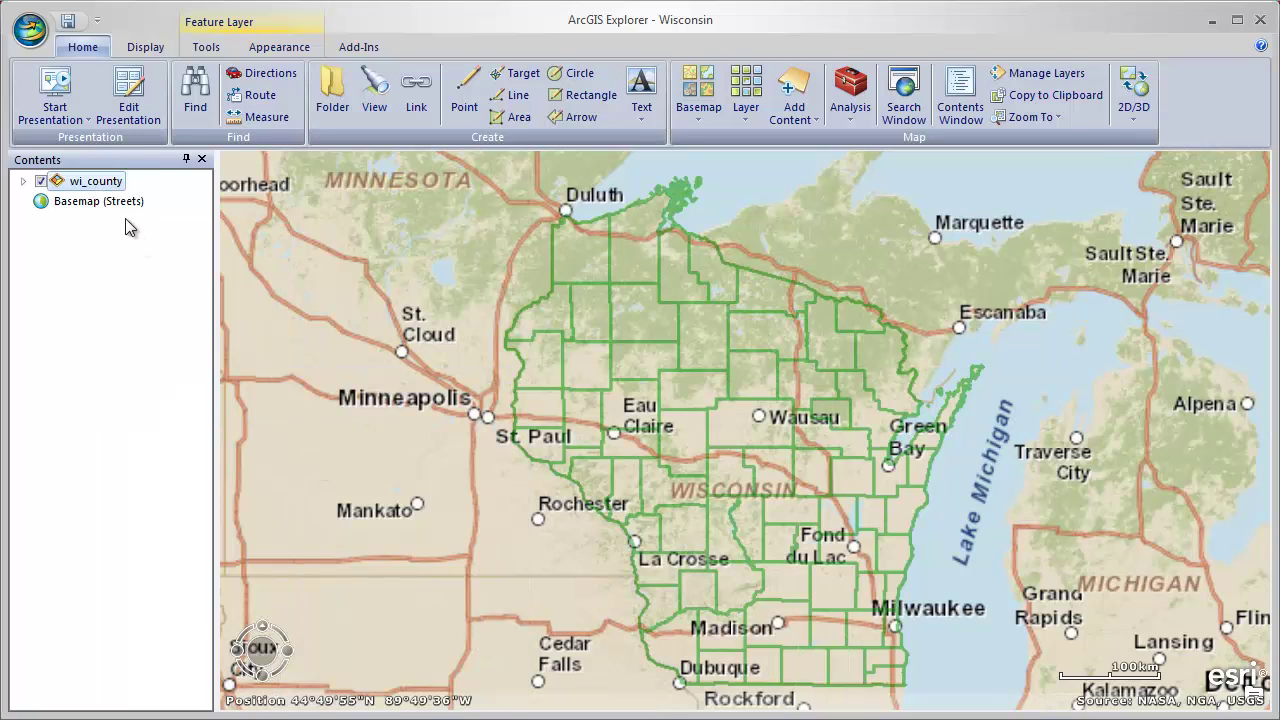
Step: Examine the wi_county layer's source data properties and close them without changes
right_click(95, 186)
click(165, 408)
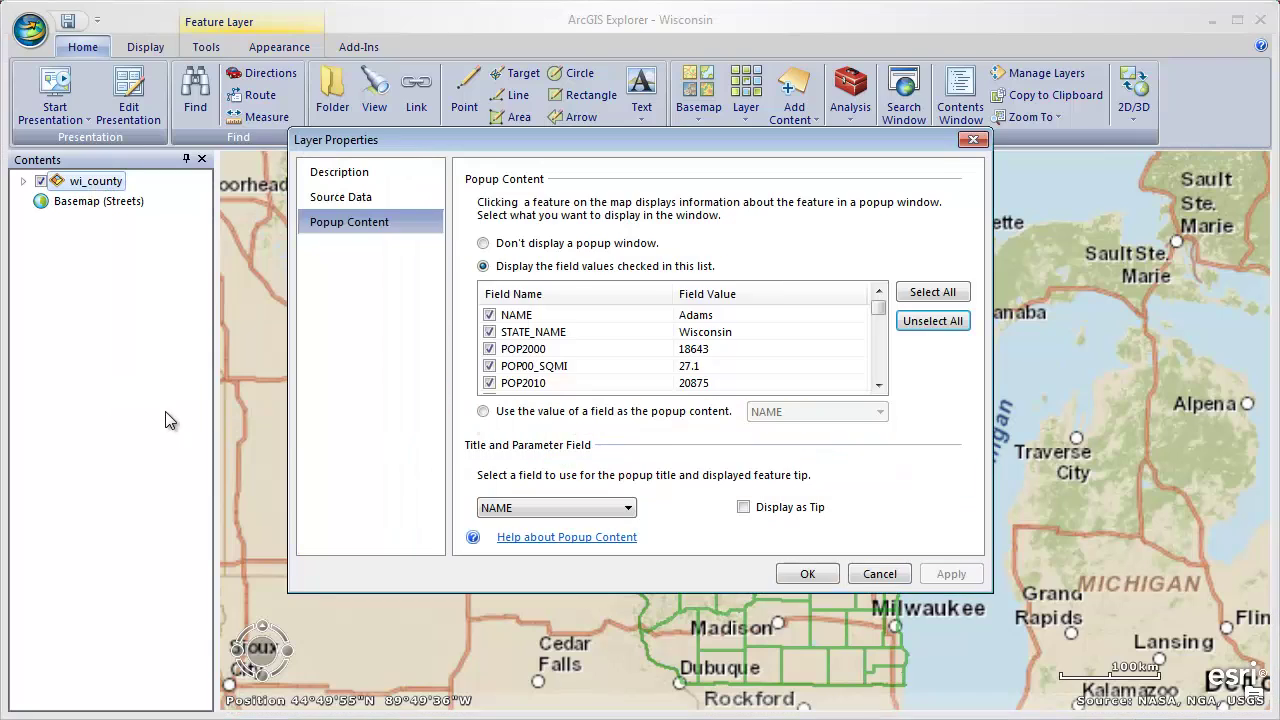
click(335, 200)
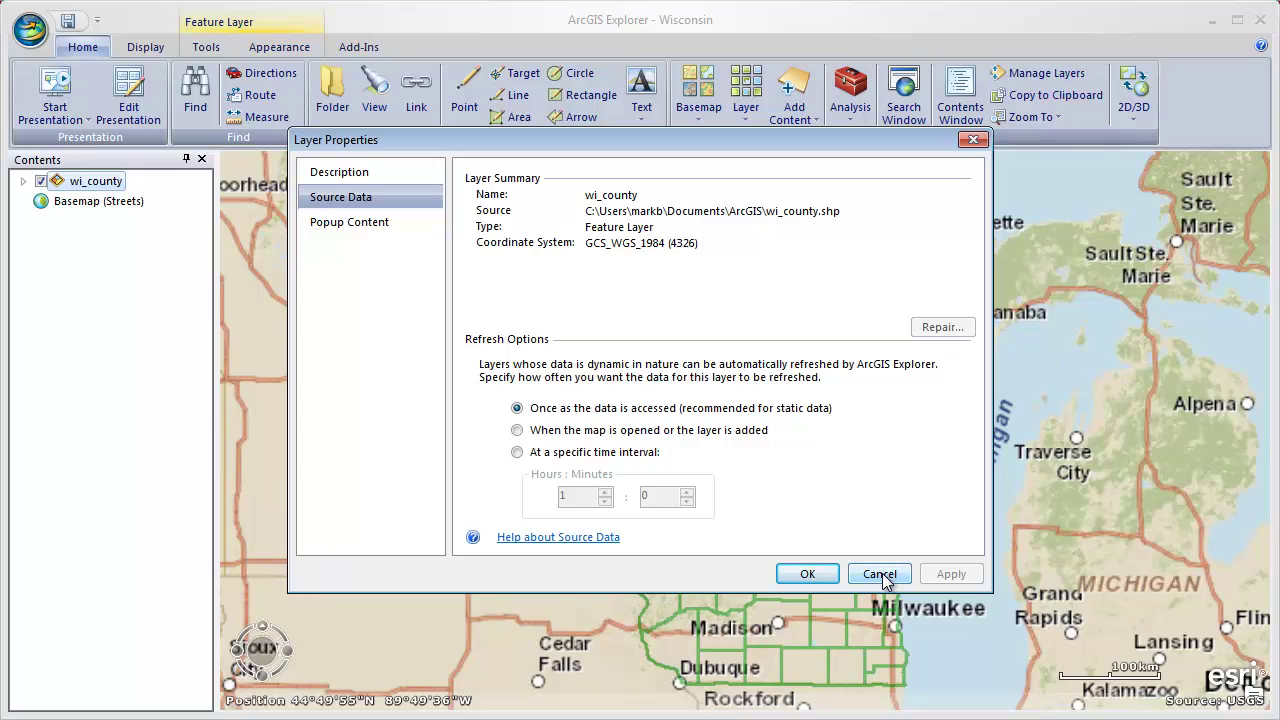
click(880, 575)
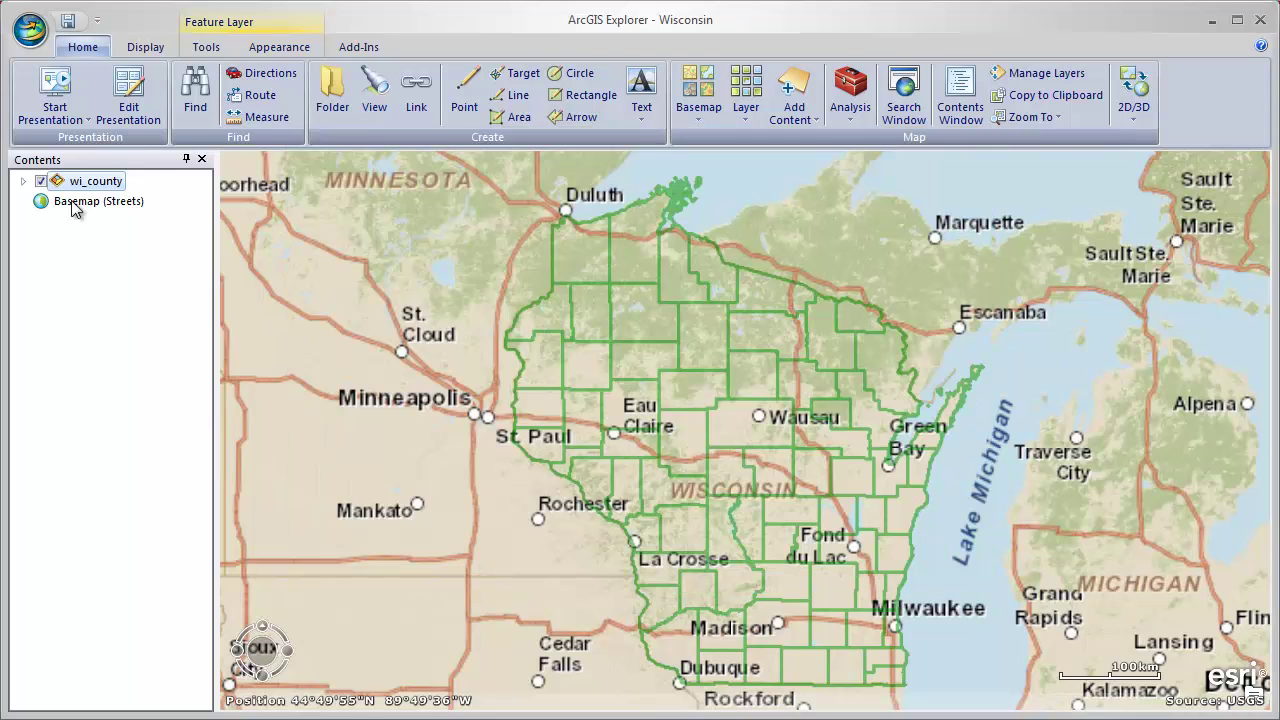
Step: Save the Wisconsin map
click(24, 22)
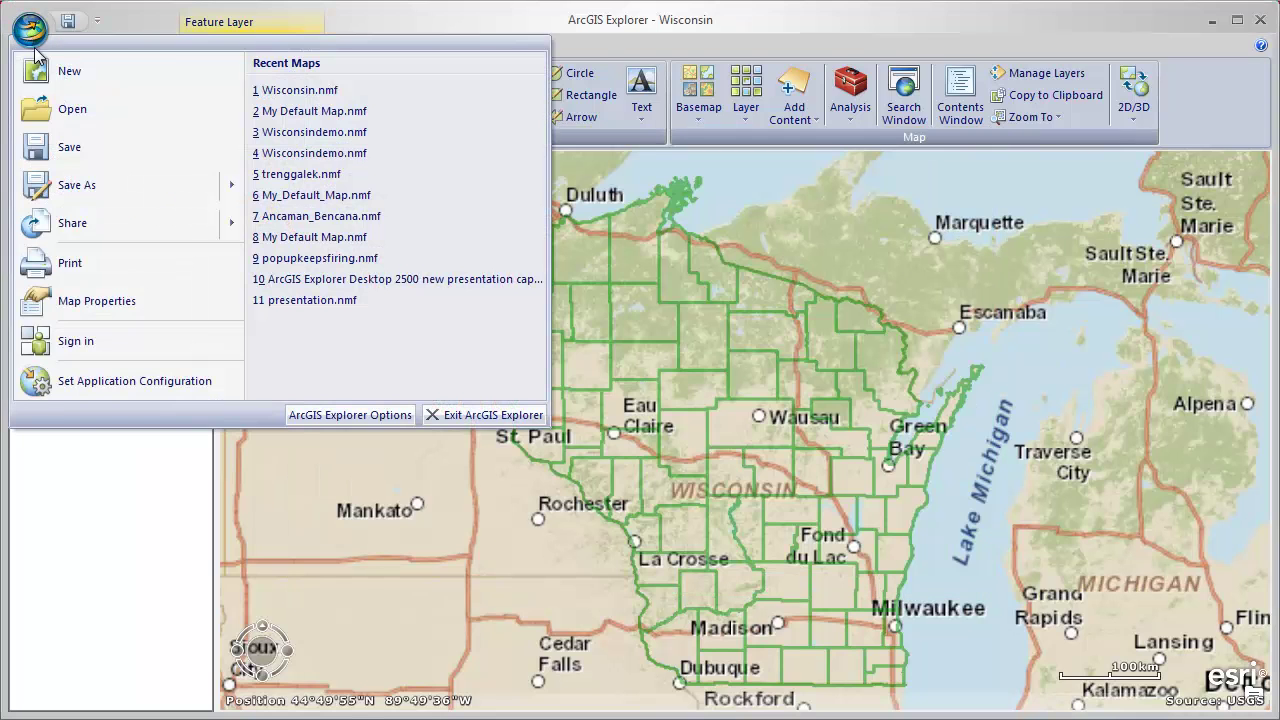
click(72, 166)
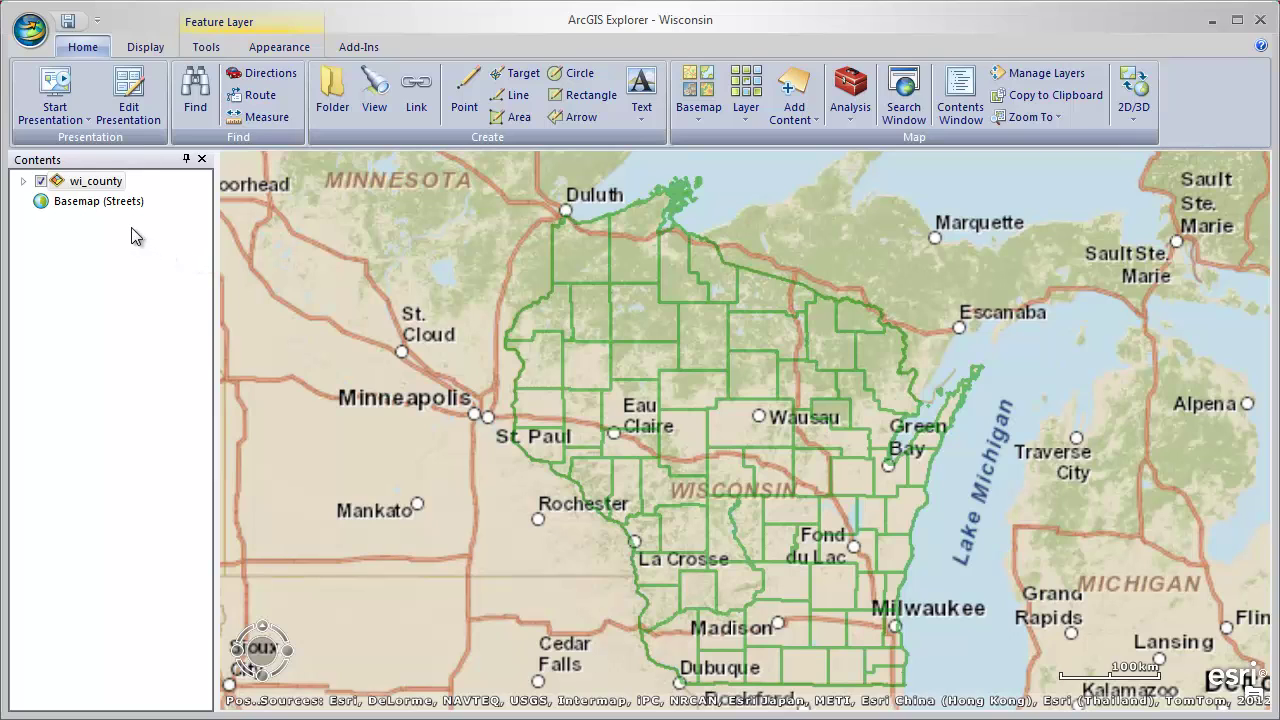
Step: Open the ArcGIS Online sign-in window
click(30, 33)
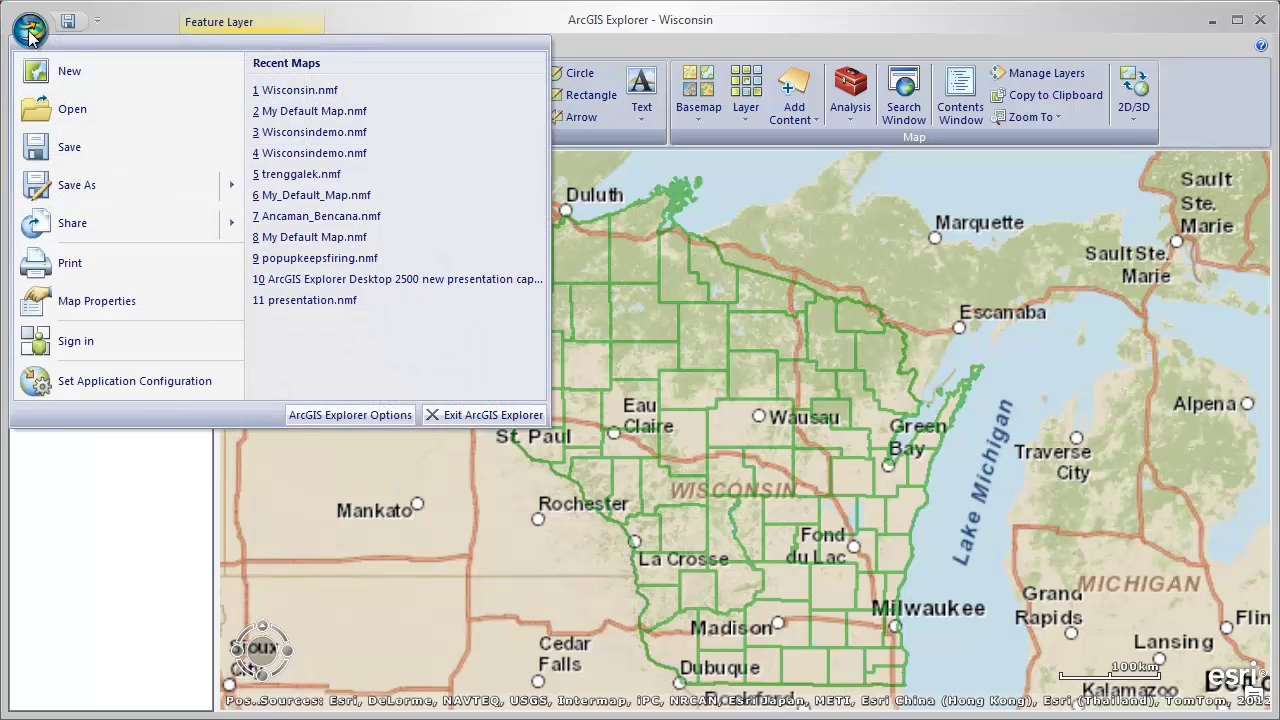
click(75, 342)
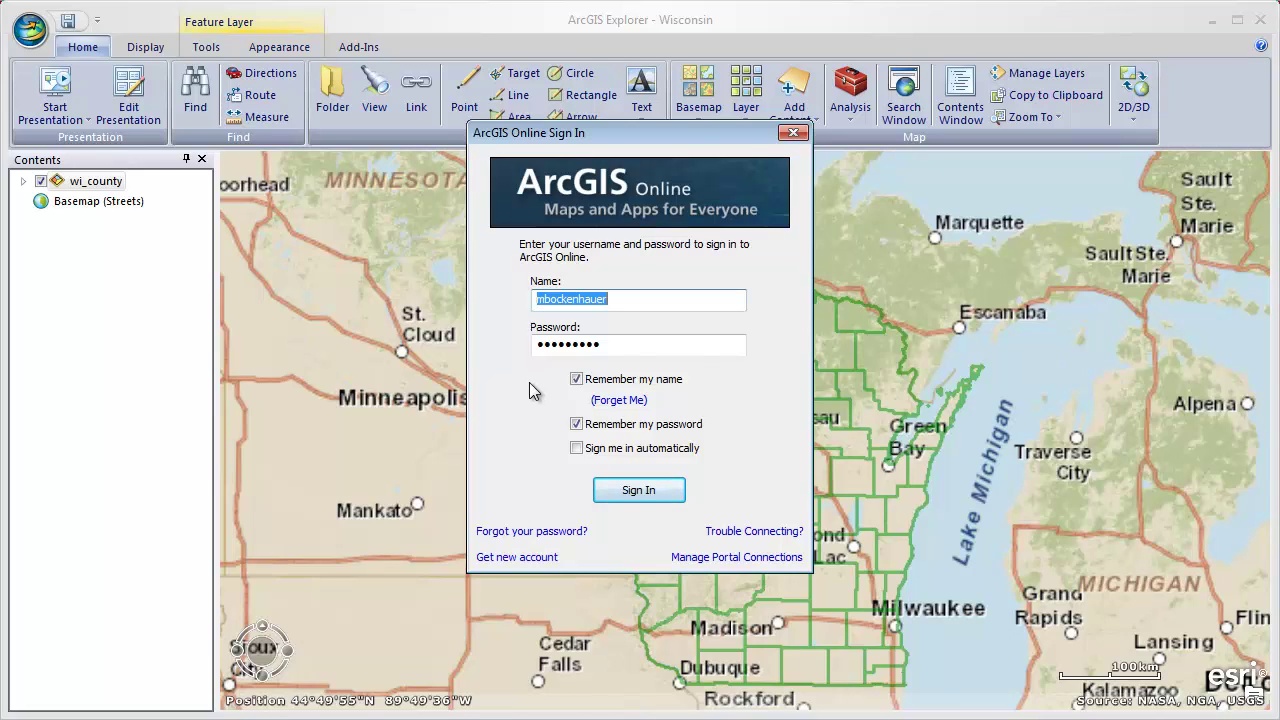
Step: View the ArcGIS web page for getting a new account, keeping the sign-in window clear of it, and minimize the browser
click(532, 562)
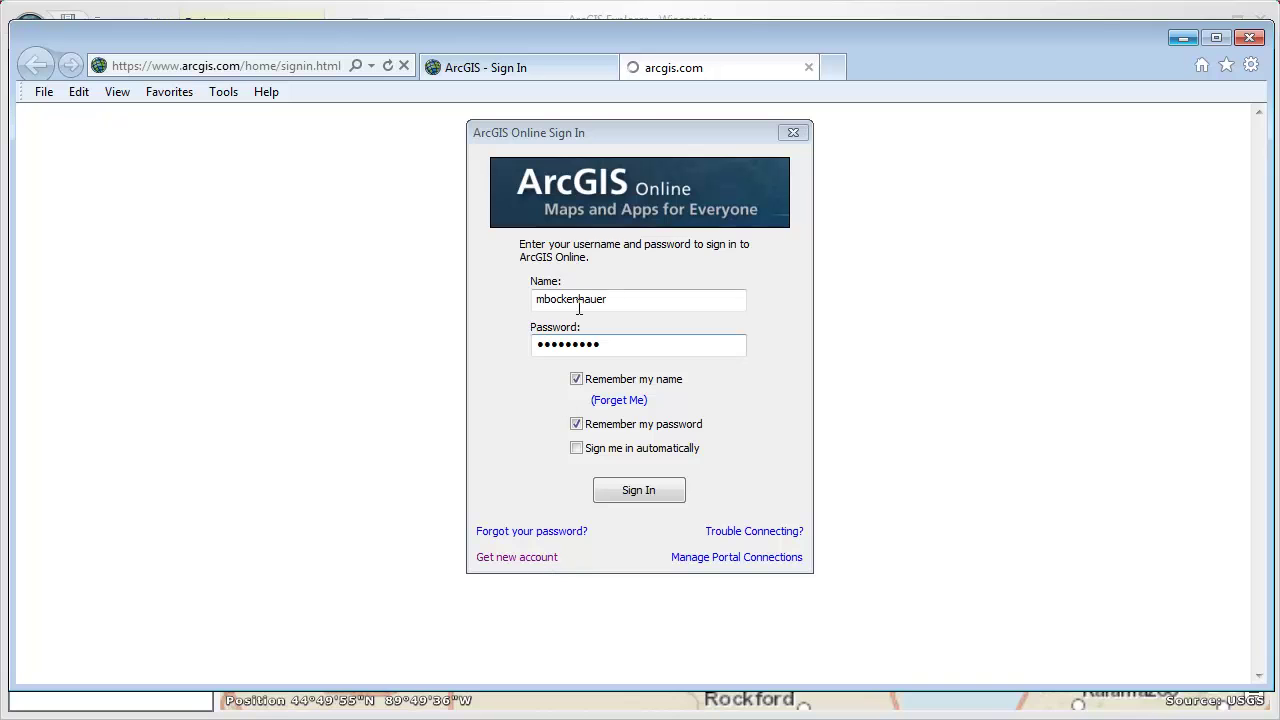
drag(614, 130, 979, 206)
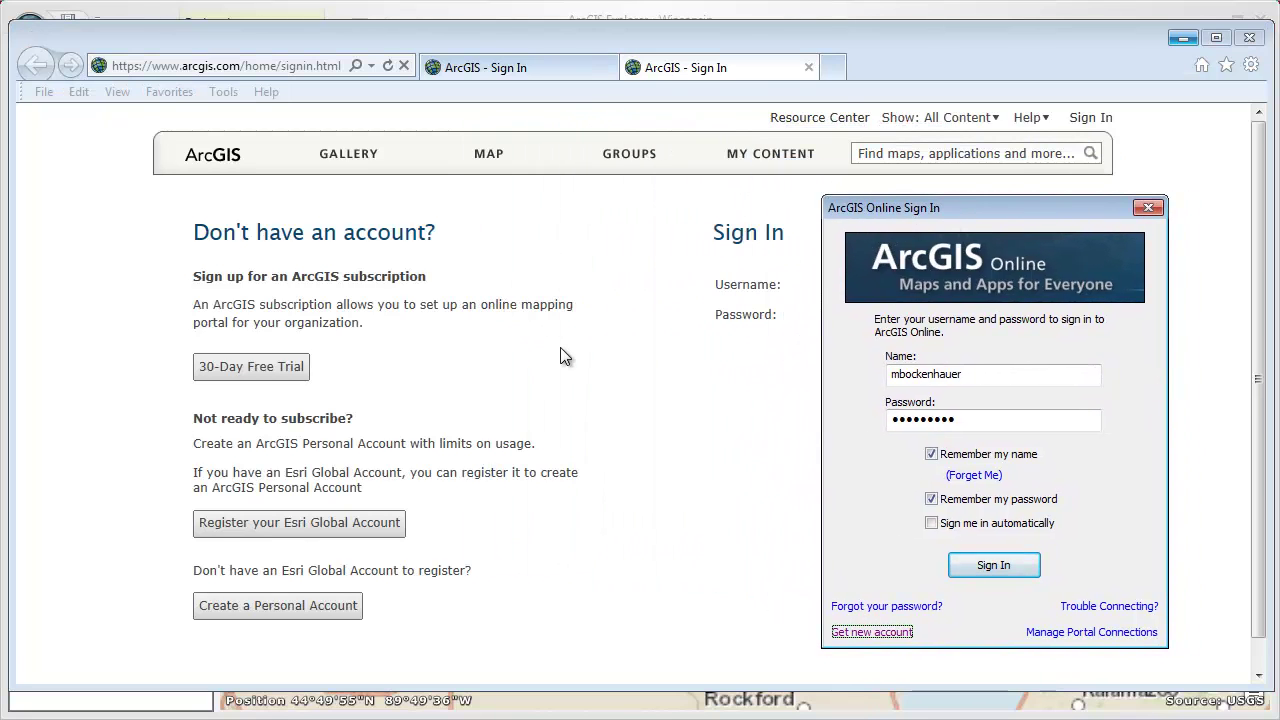
drag(886, 208, 875, 212)
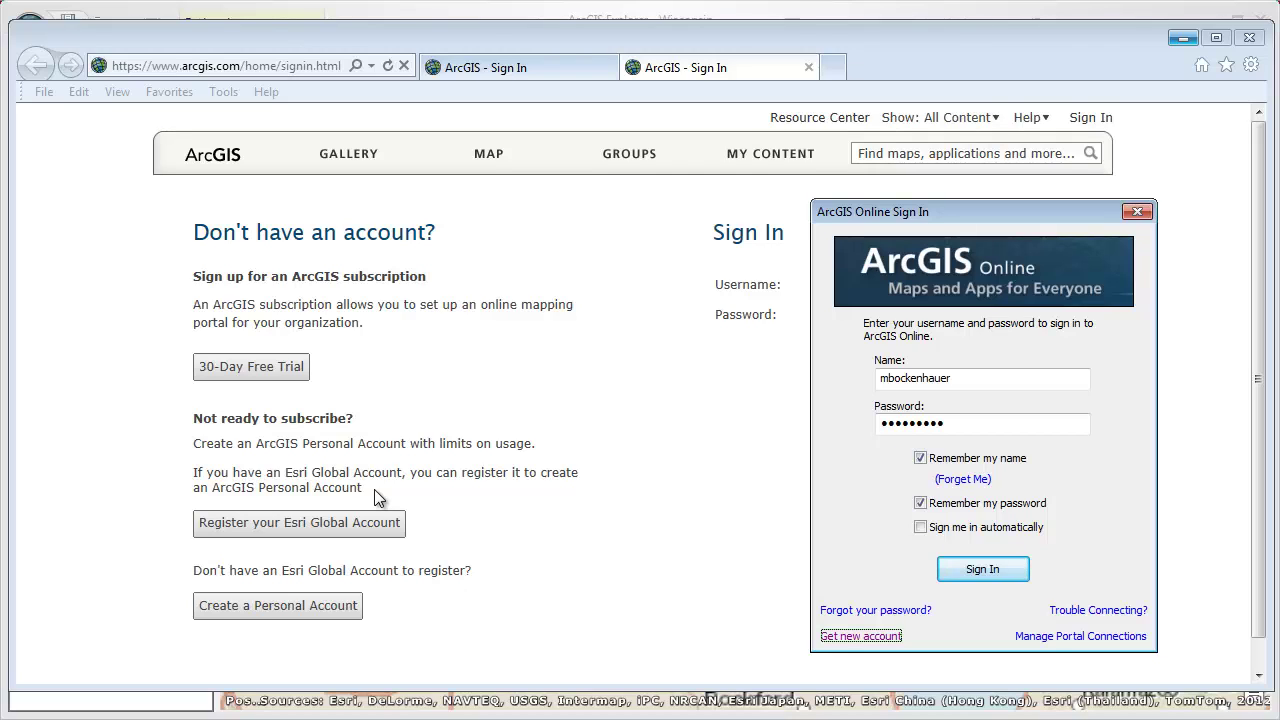
click(1181, 40)
Step: Sign in to ArcGIS Online with the remembered username and password
drag(984, 214, 705, 205)
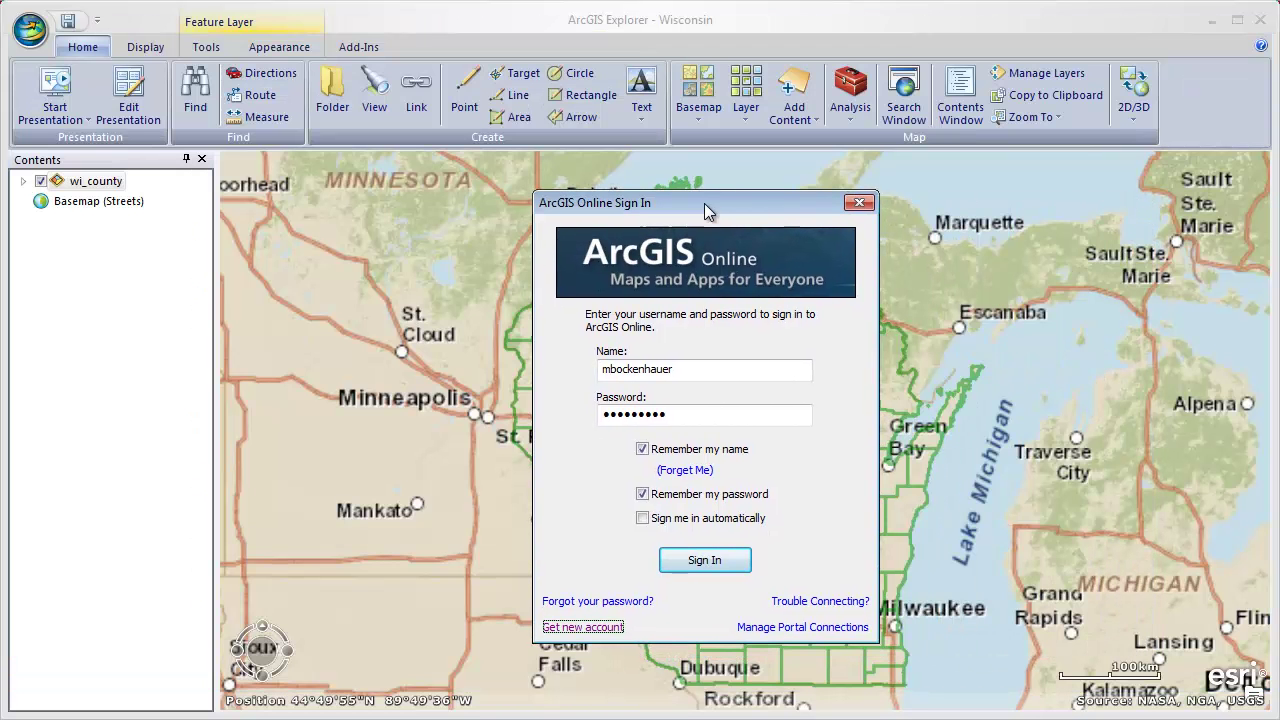
click(703, 564)
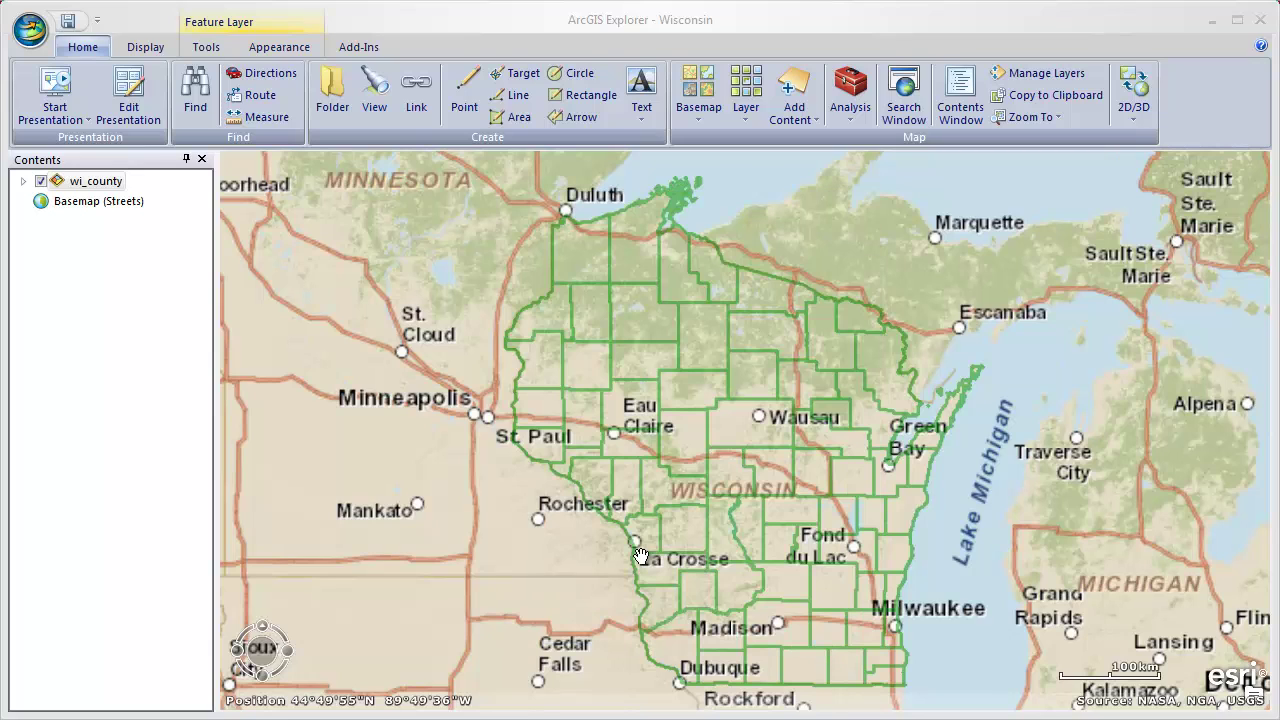
click(31, 33)
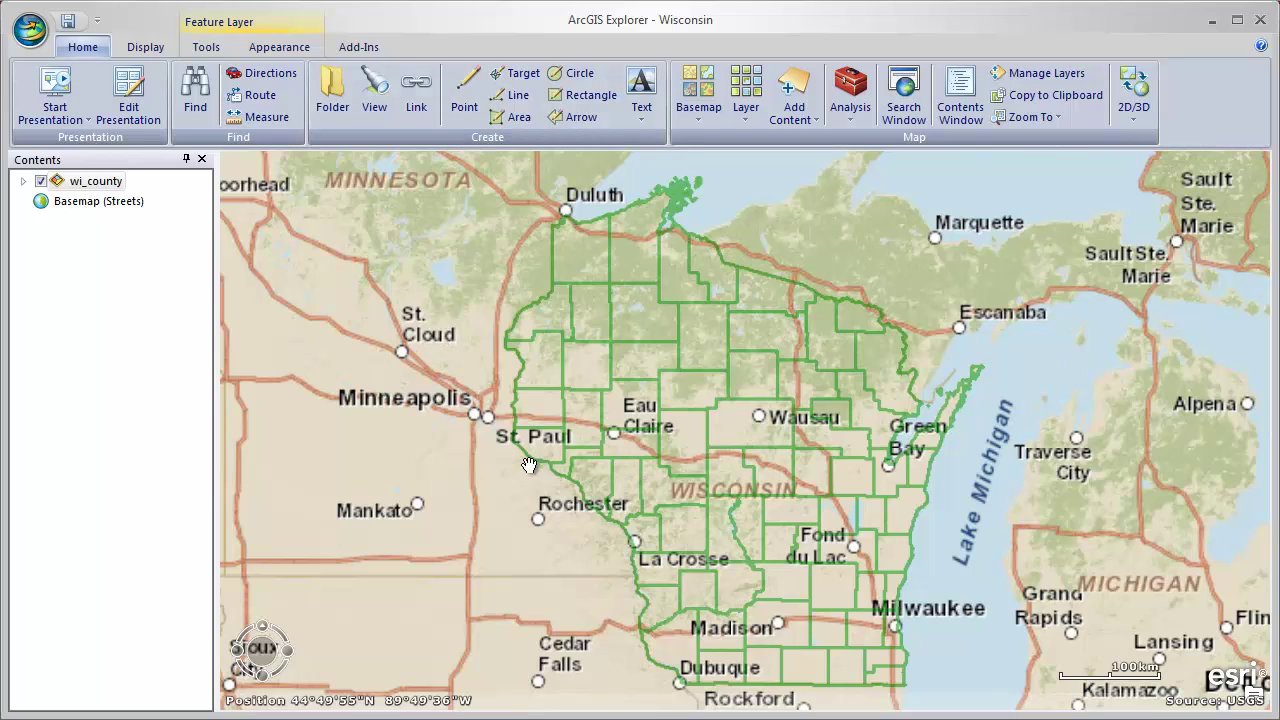
Step: Share the wi_county layer as a Layer Package through ArcGIS Online, reaching its upload details form
right_click(102, 184)
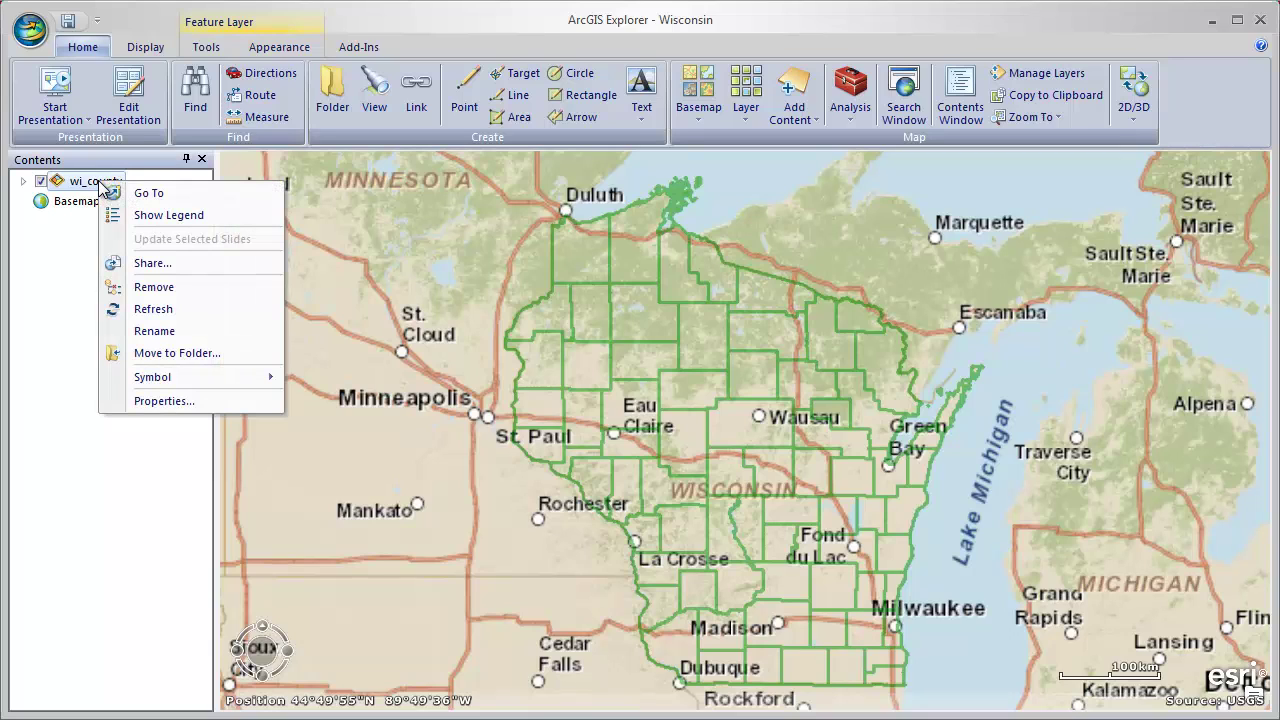
click(172, 263)
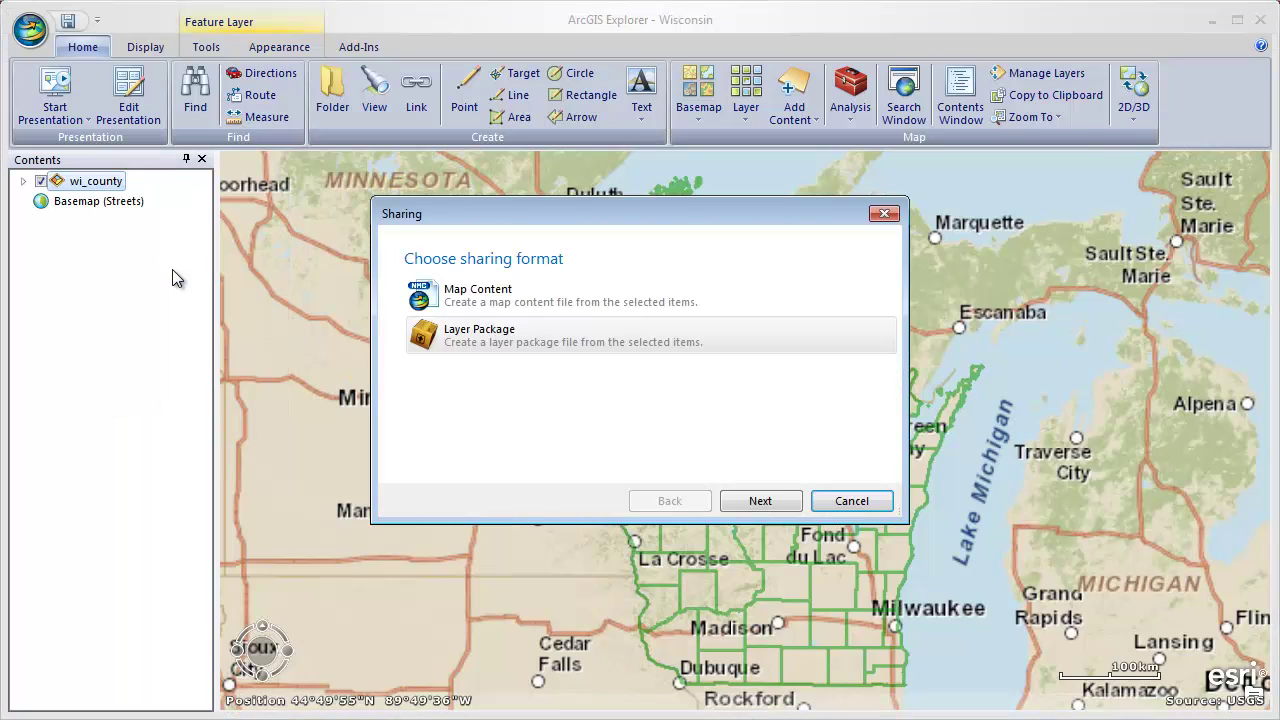
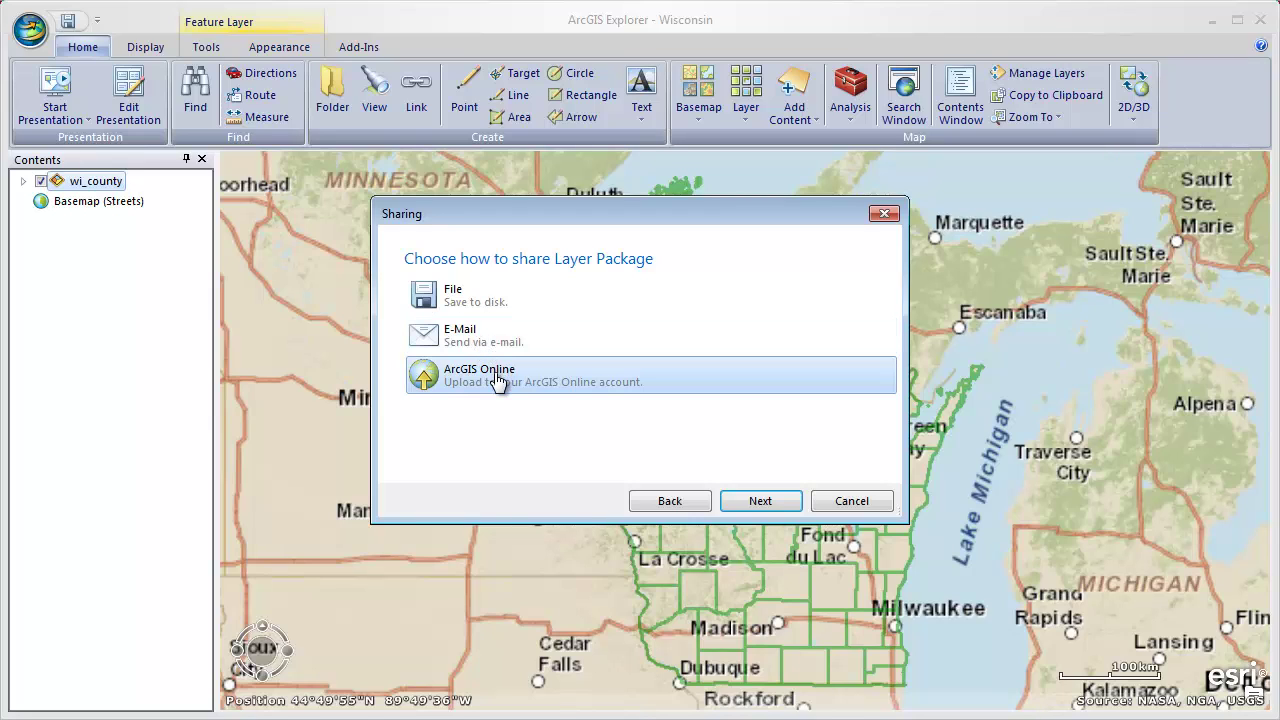
double_click(497, 376)
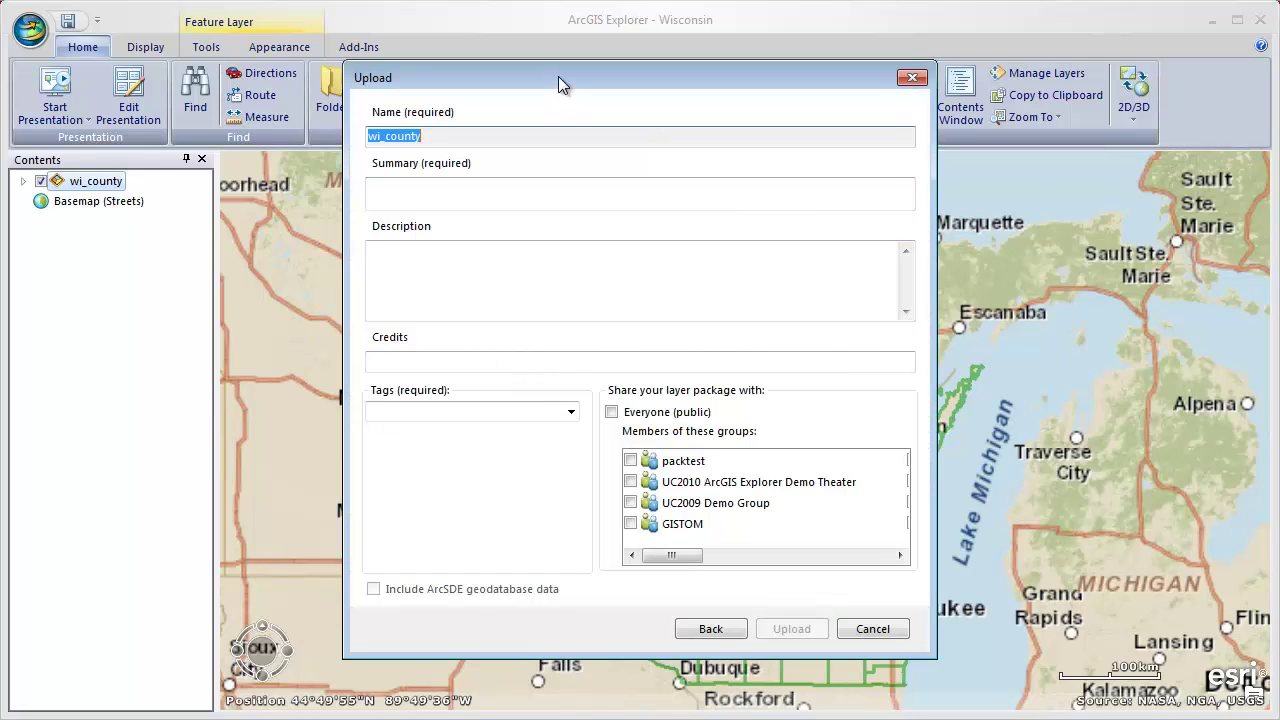
drag(558, 76, 565, 76)
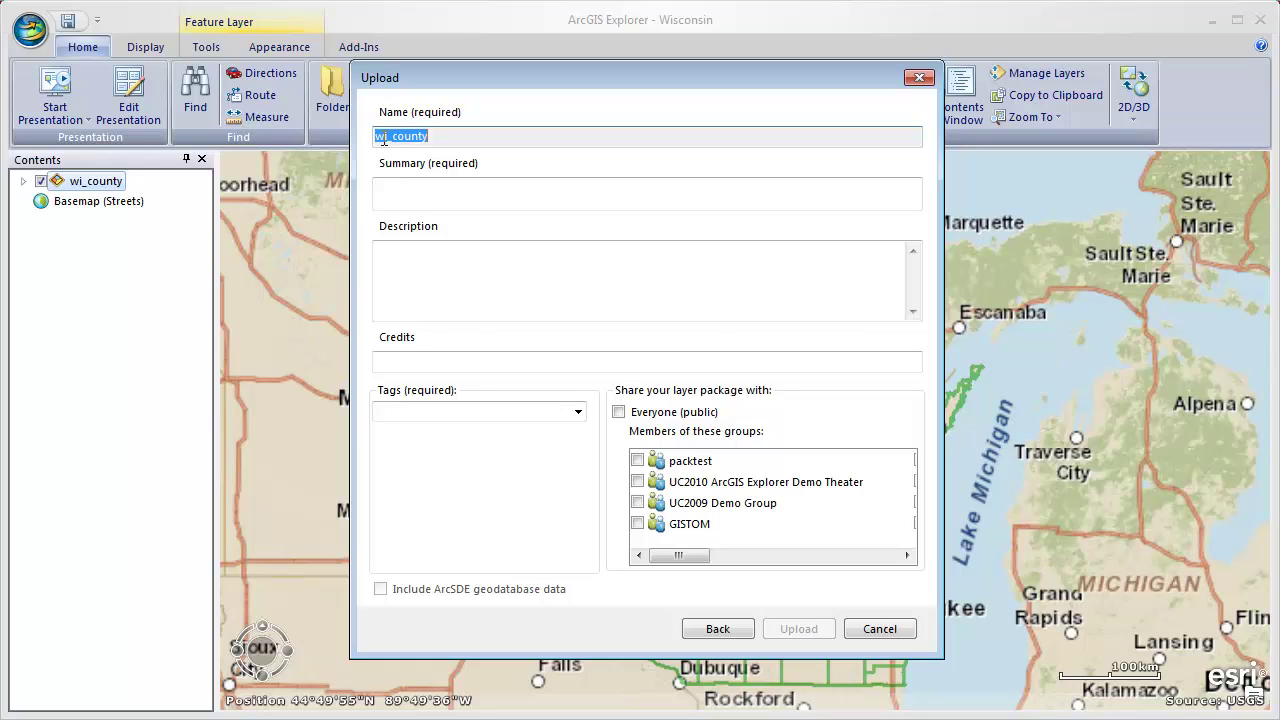
Step: Fill in the package details with the summary "Wisconsin counties demo", the description "description" and the tag "videodemo"
click(419, 191)
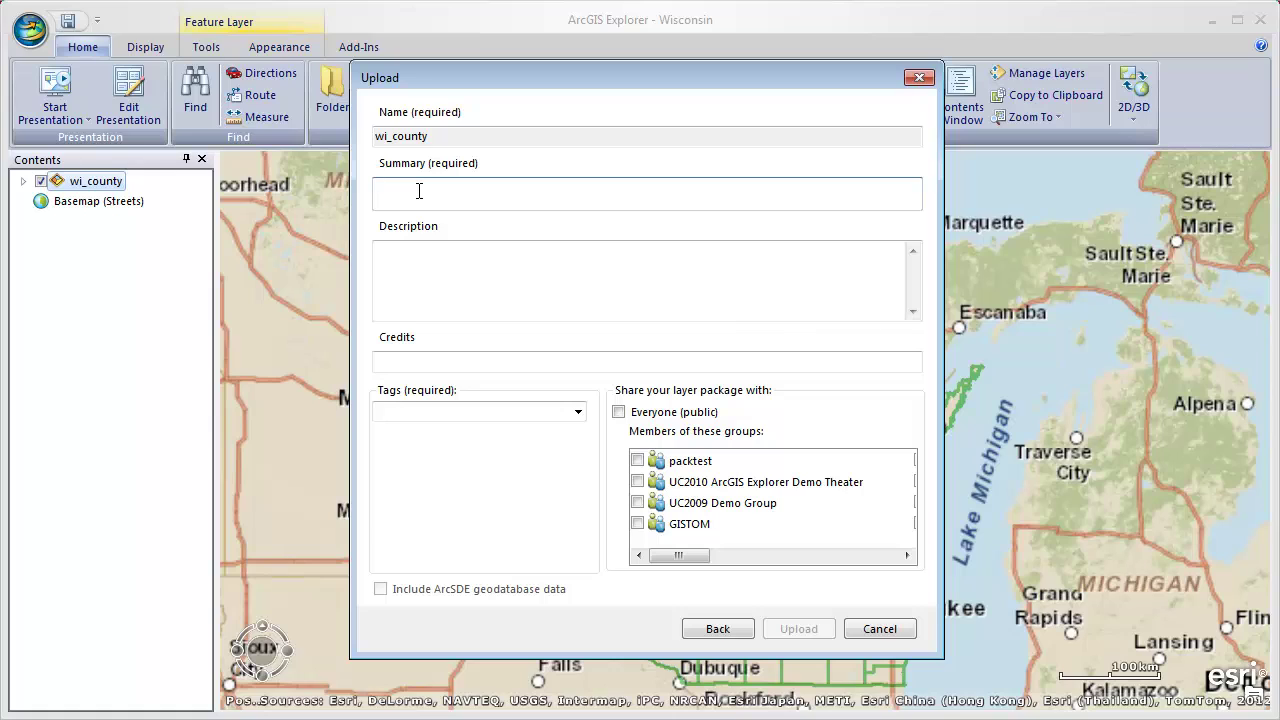
text(Wisconsin counties demo)
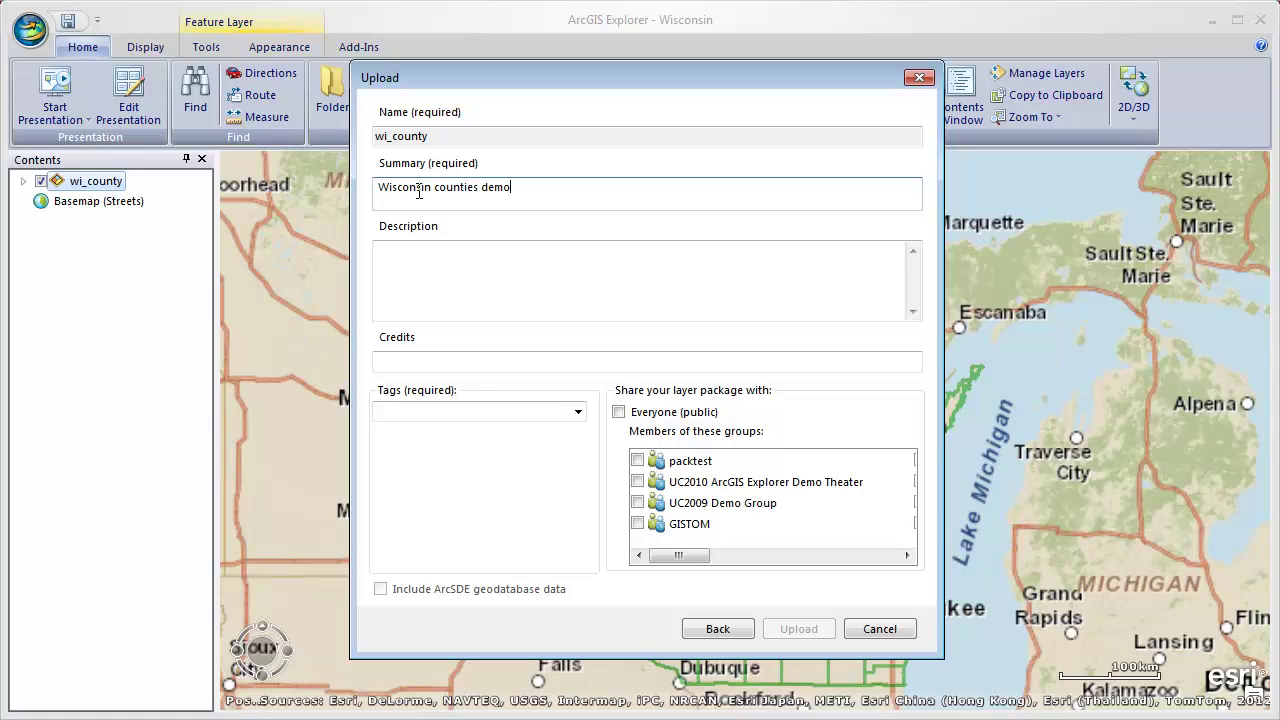
click(400, 258)
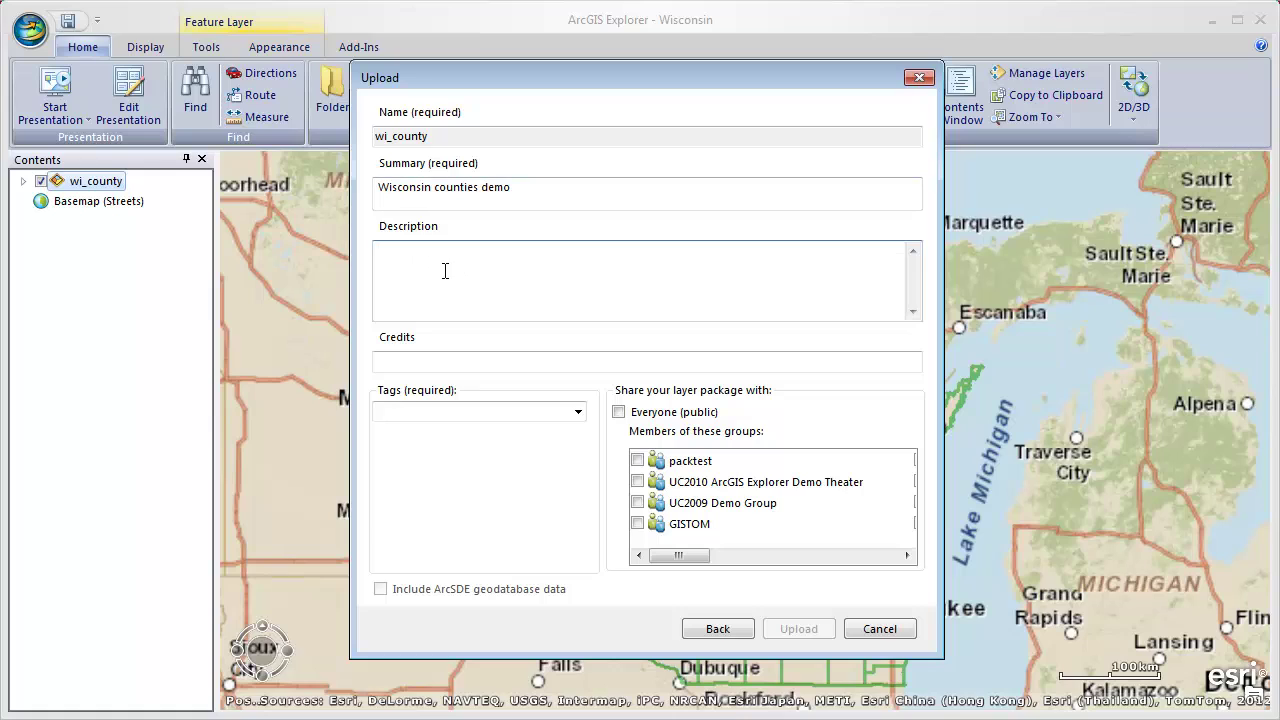
text(description)
click(444, 362)
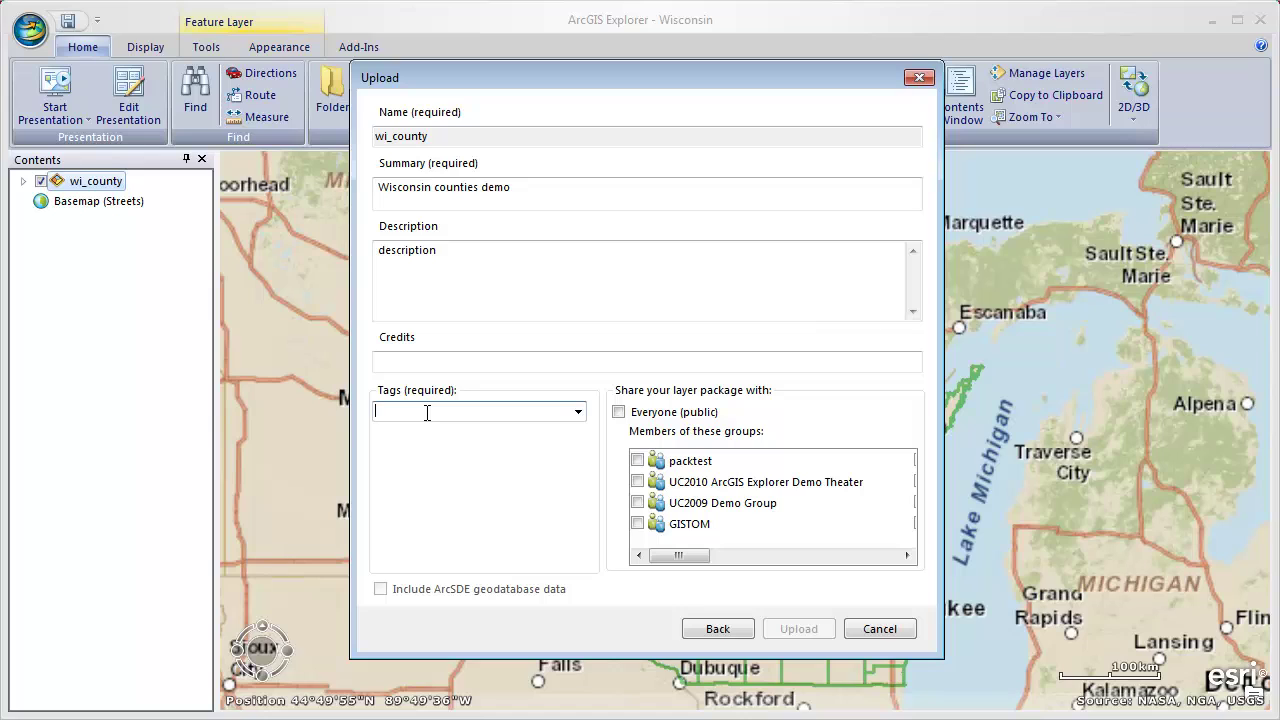
text(videodemo)
key(Return)
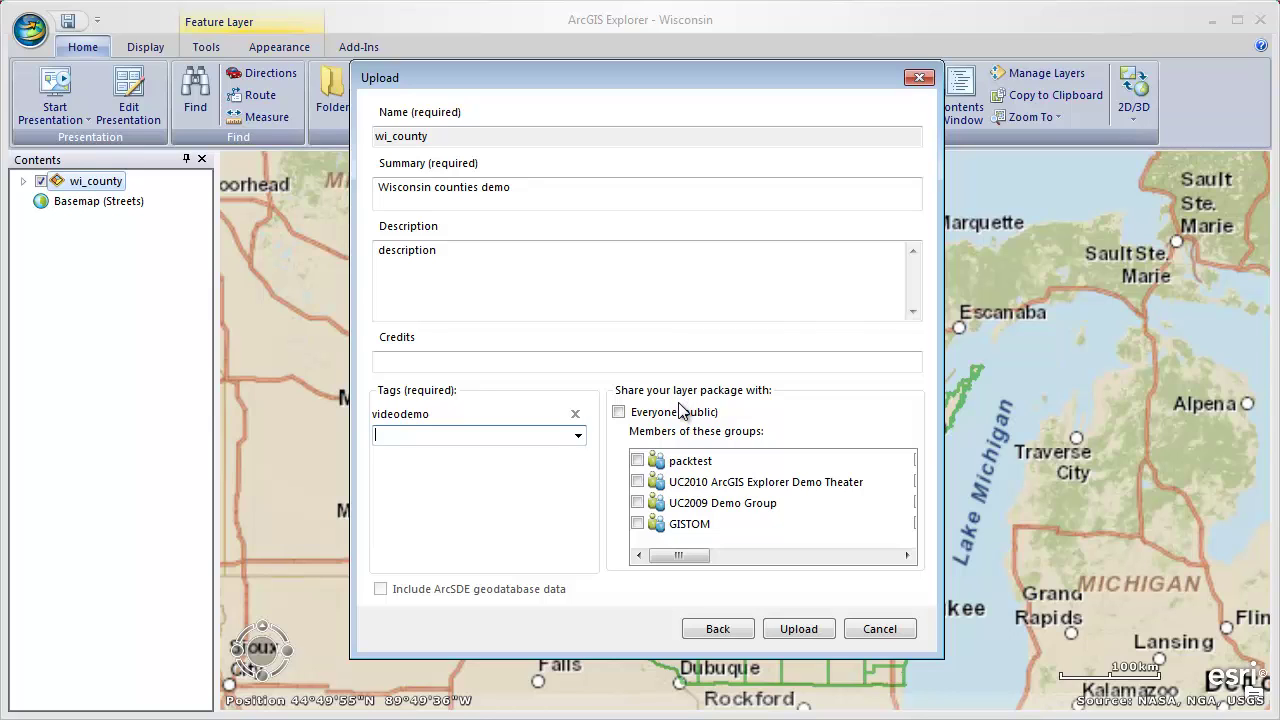
Step: Share the layer package with Everyone (public) and upload it
click(619, 413)
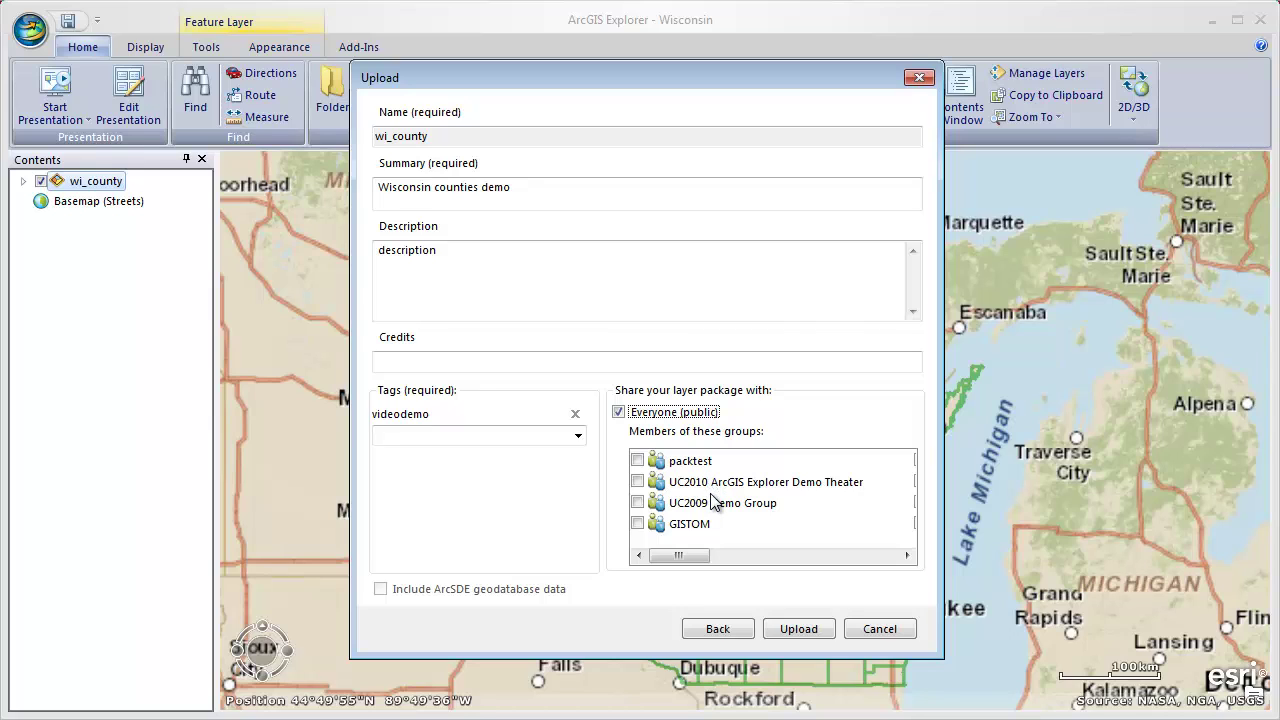
click(795, 629)
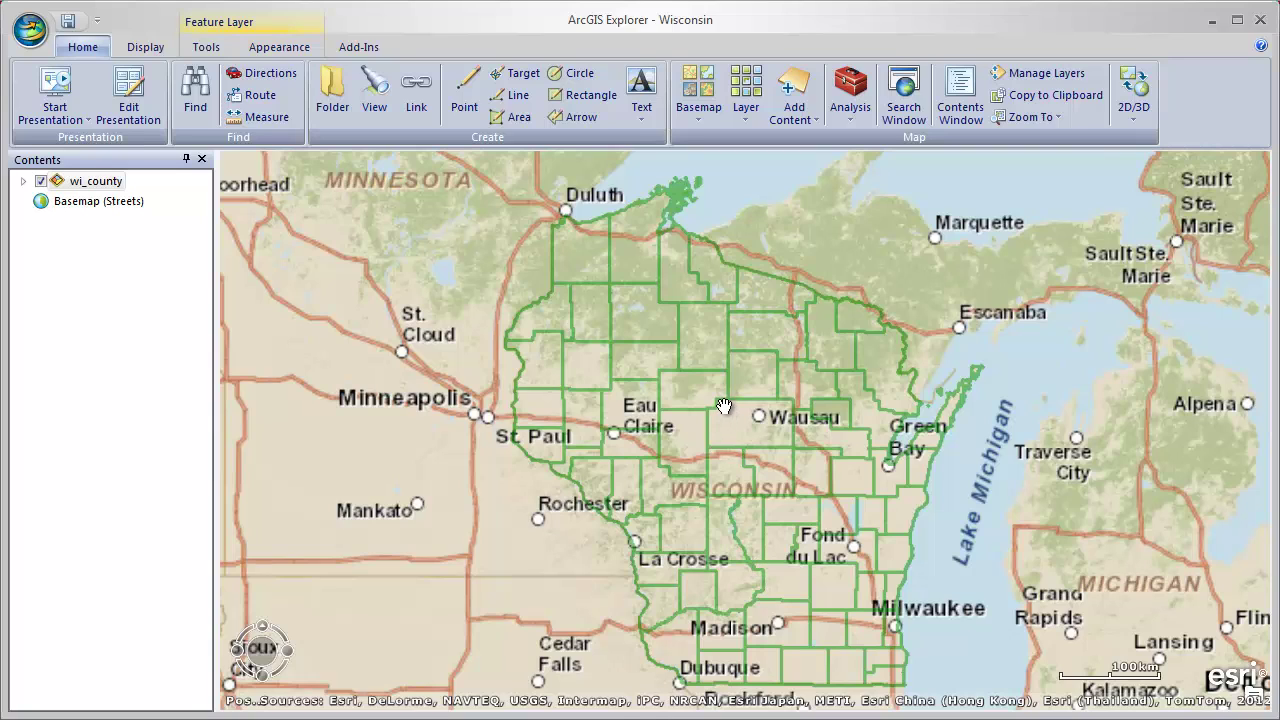
Step: Search ArcGIS Online for "videodemo"
click(903, 100)
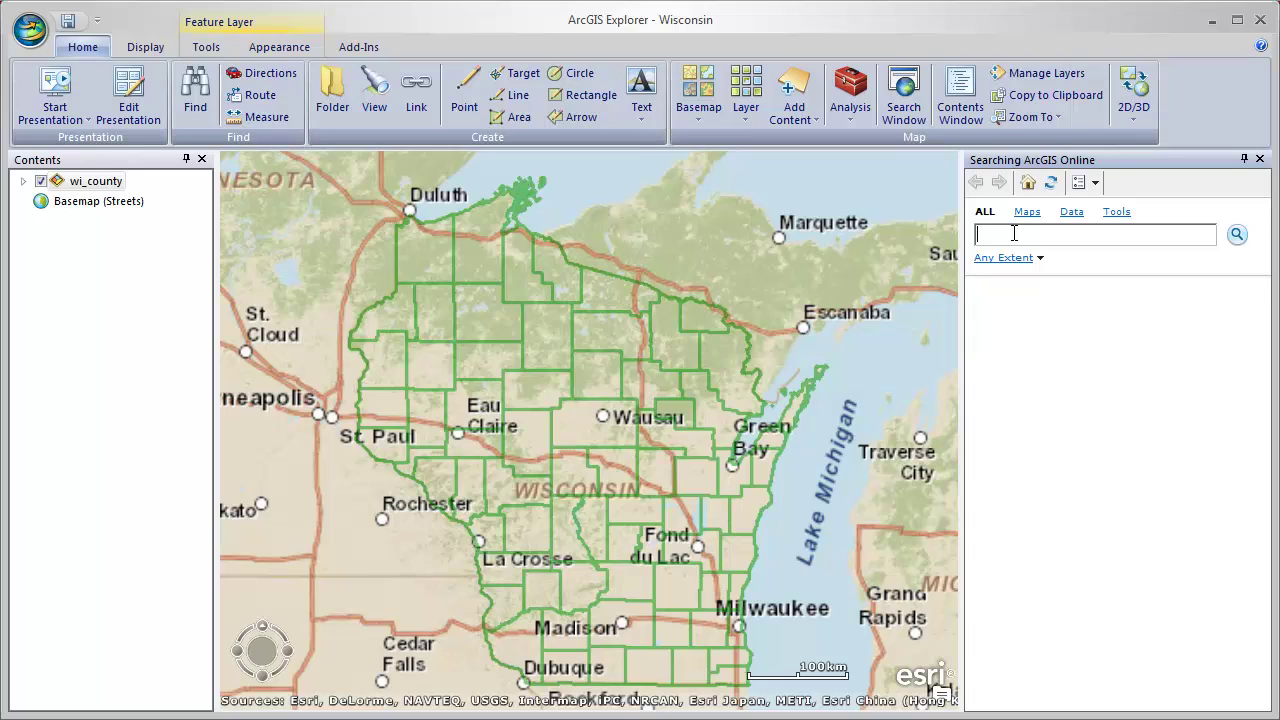
text(videodemo)
key(Return)
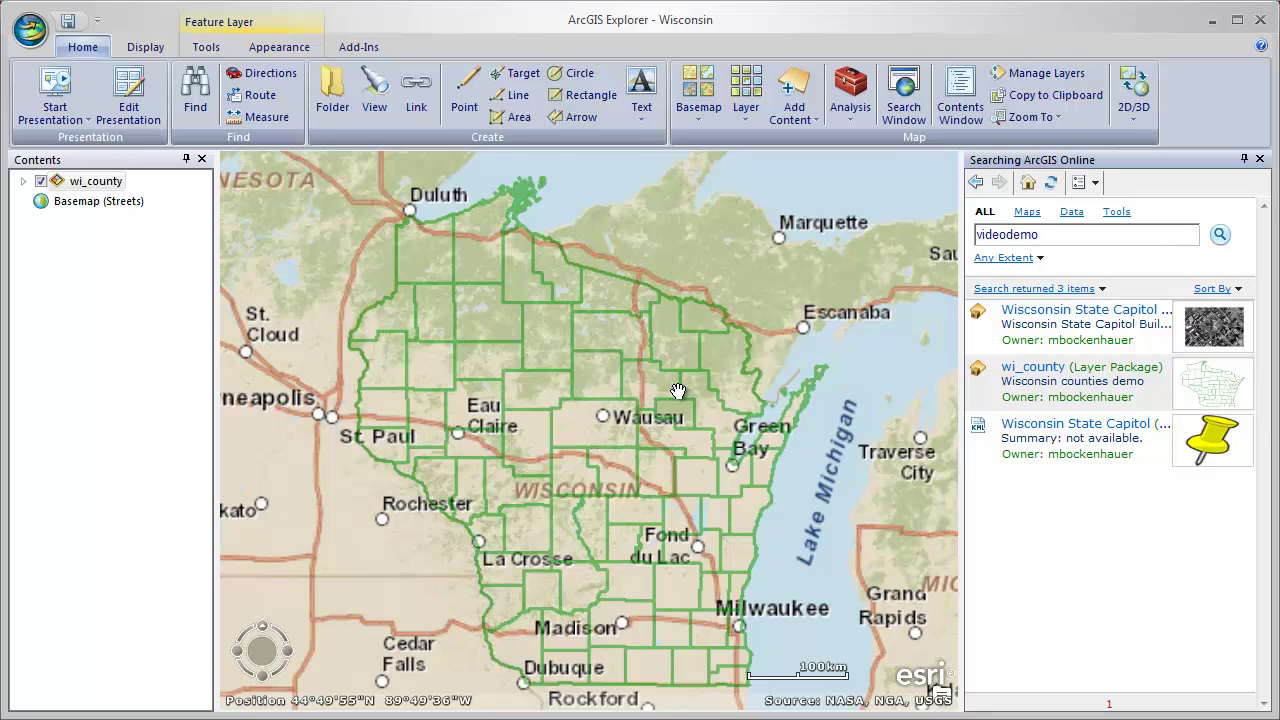
Step: Turn off the wi_county layer's visibility on the map
click(41, 182)
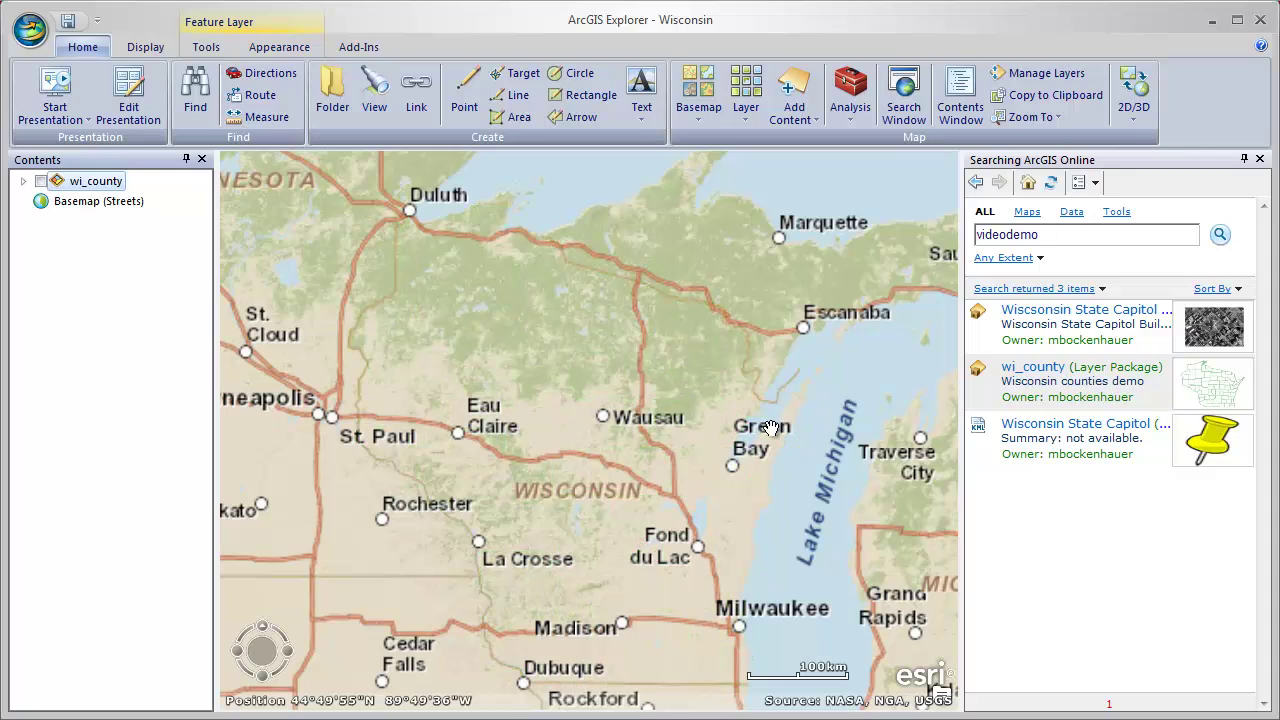
Step: Add the wi_county layer package from the ArcGIS Online search results to the map
right_click(1048, 371)
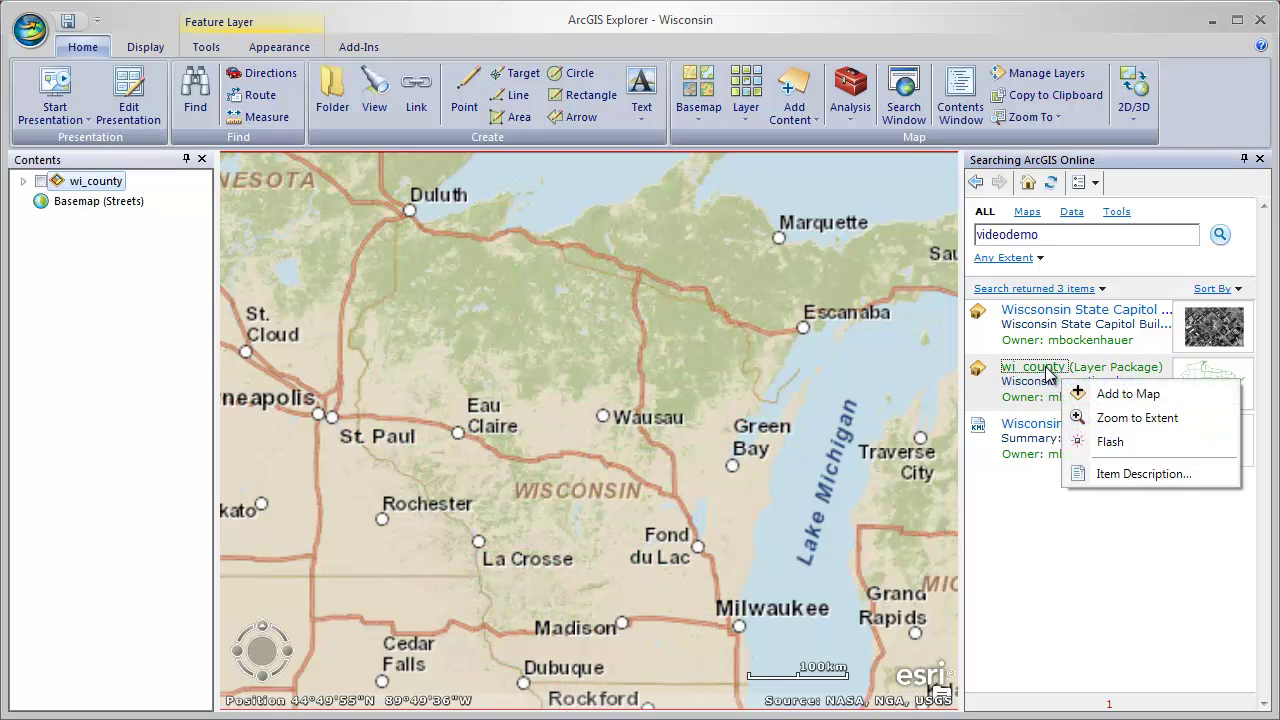
click(1108, 395)
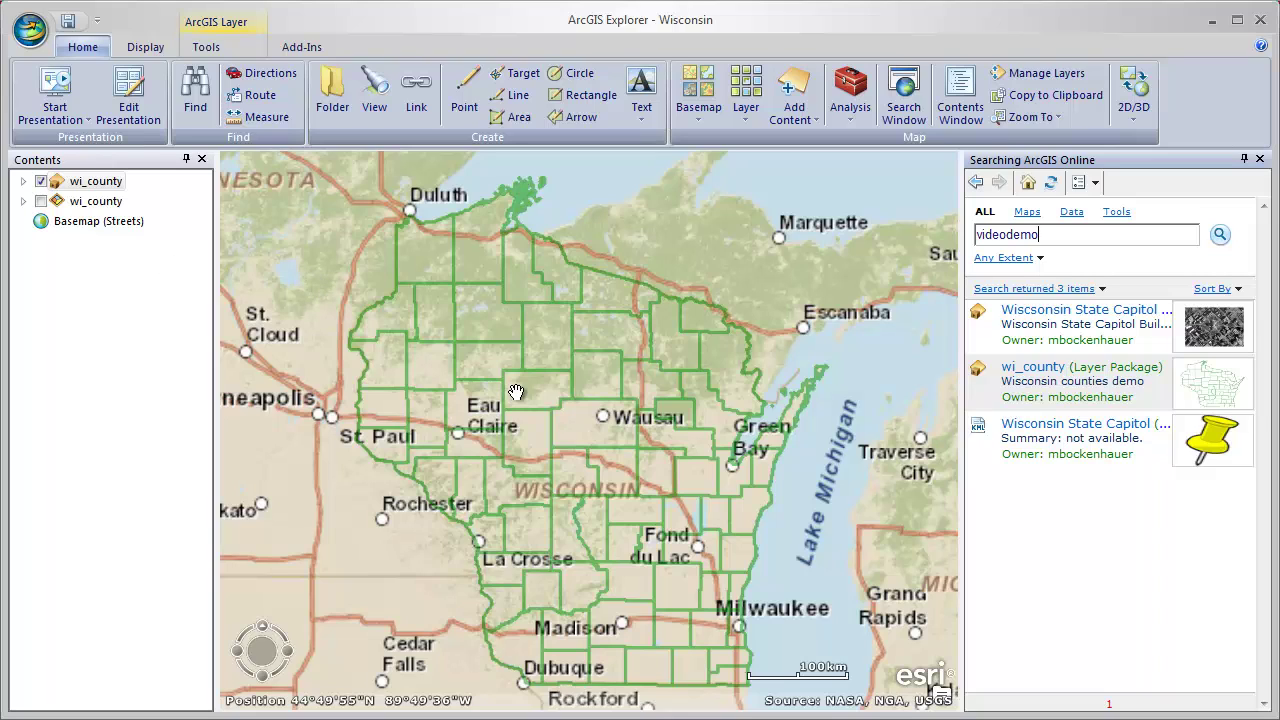
Step: Check the source data properties of the added wi_county package layer, including its ArcGIS Online source address, and close them unchanged
right_click(100, 181)
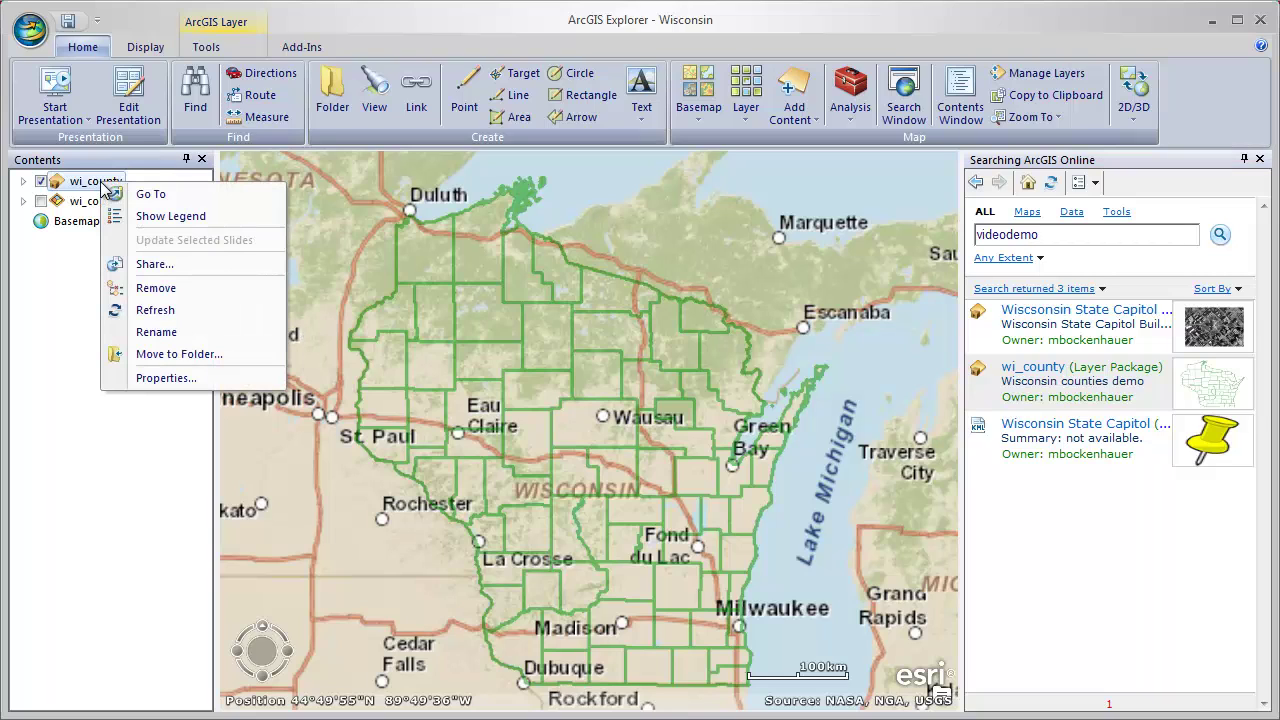
click(166, 378)
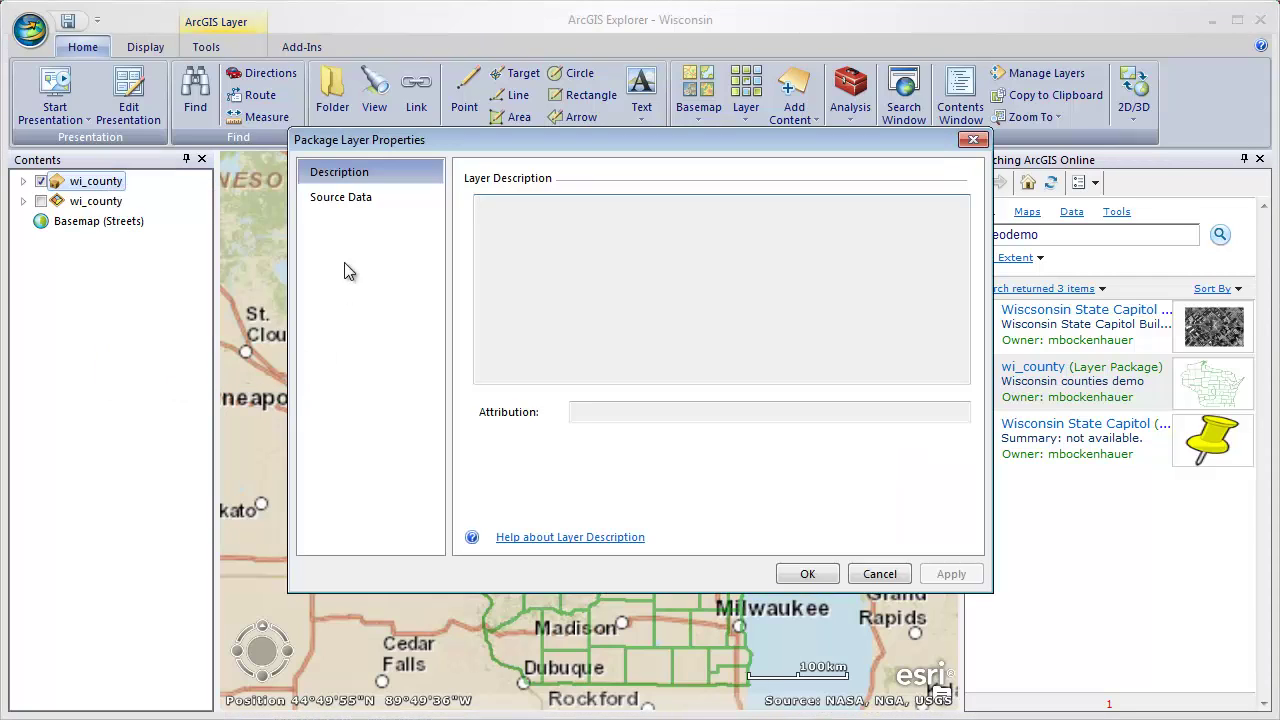
click(348, 200)
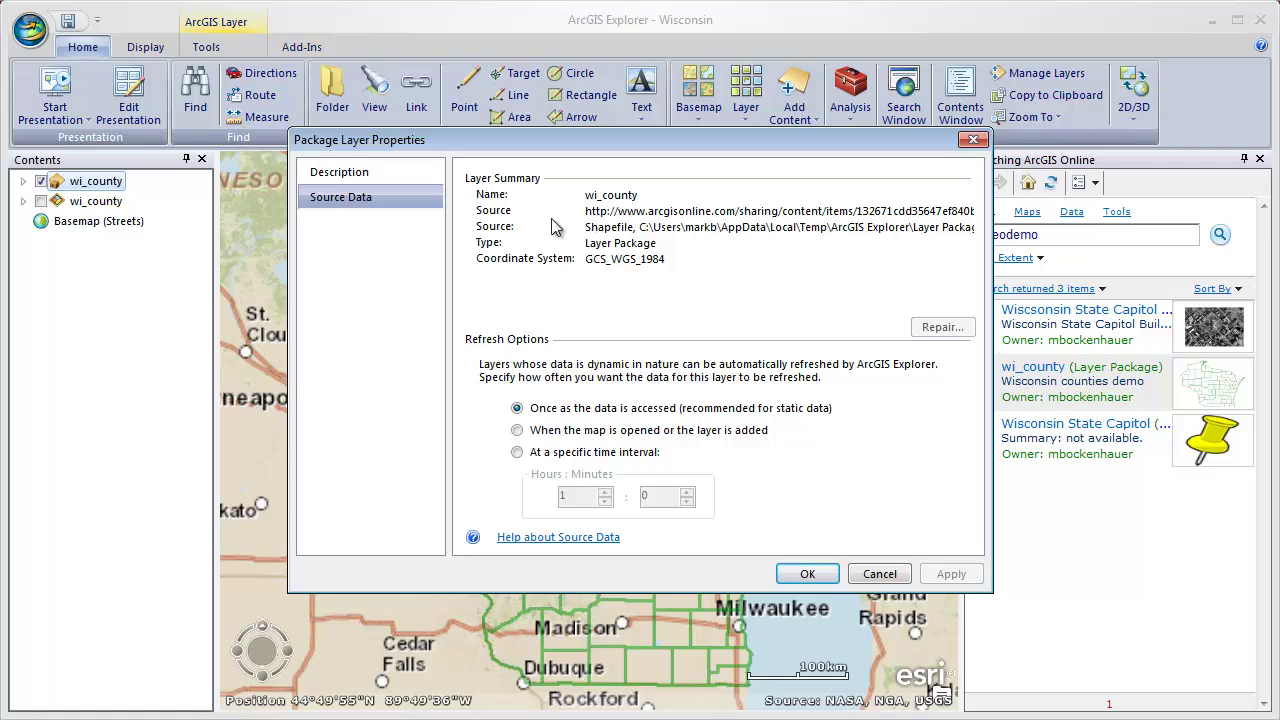
click(586, 211)
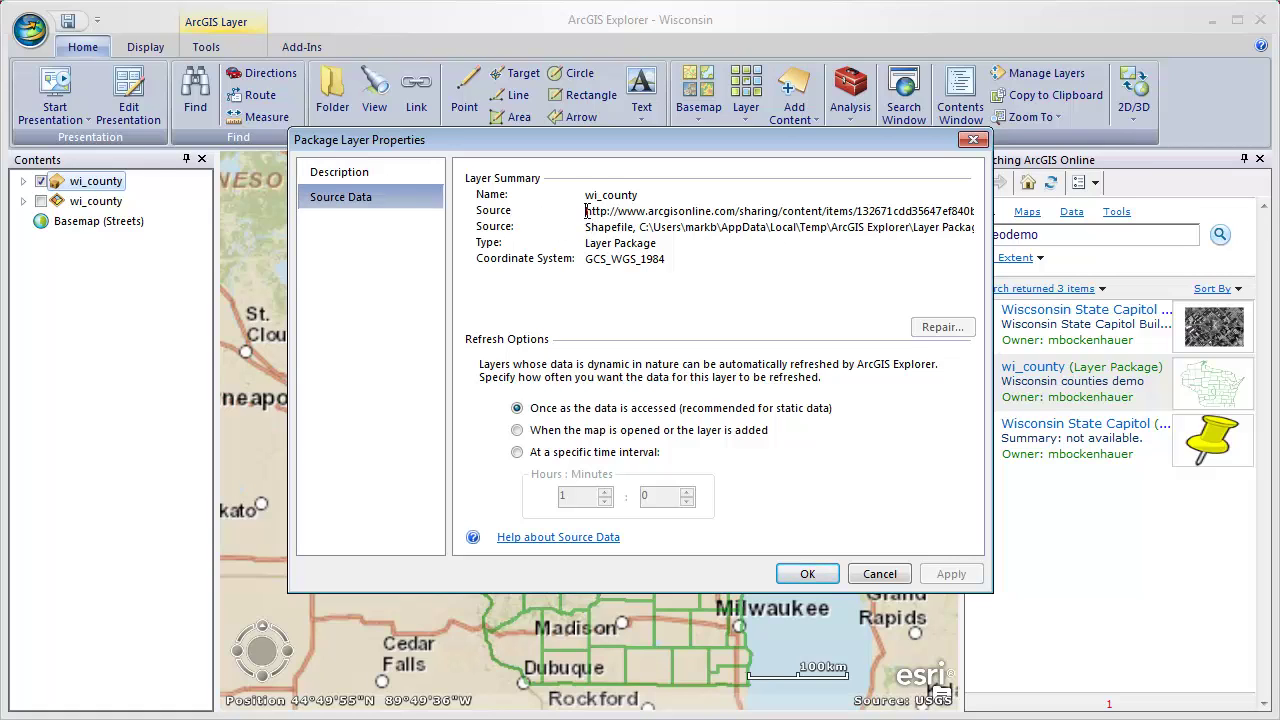
drag(586, 211, 938, 212)
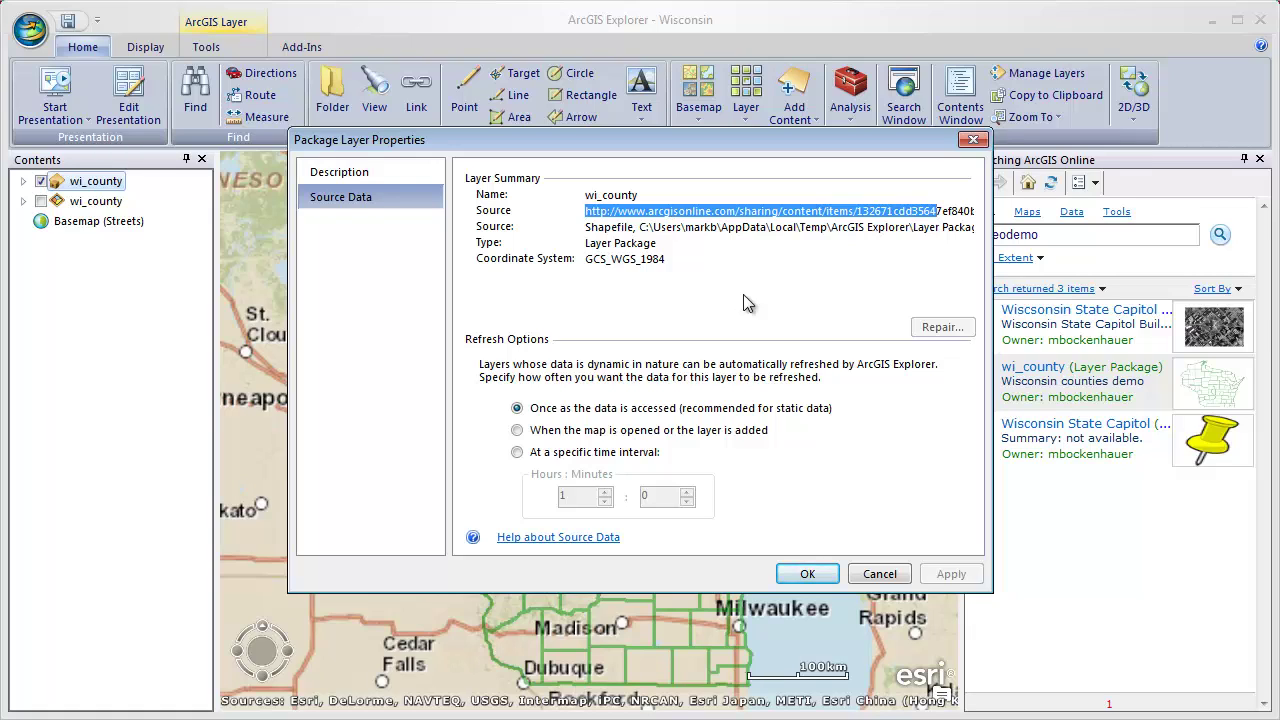
click(879, 574)
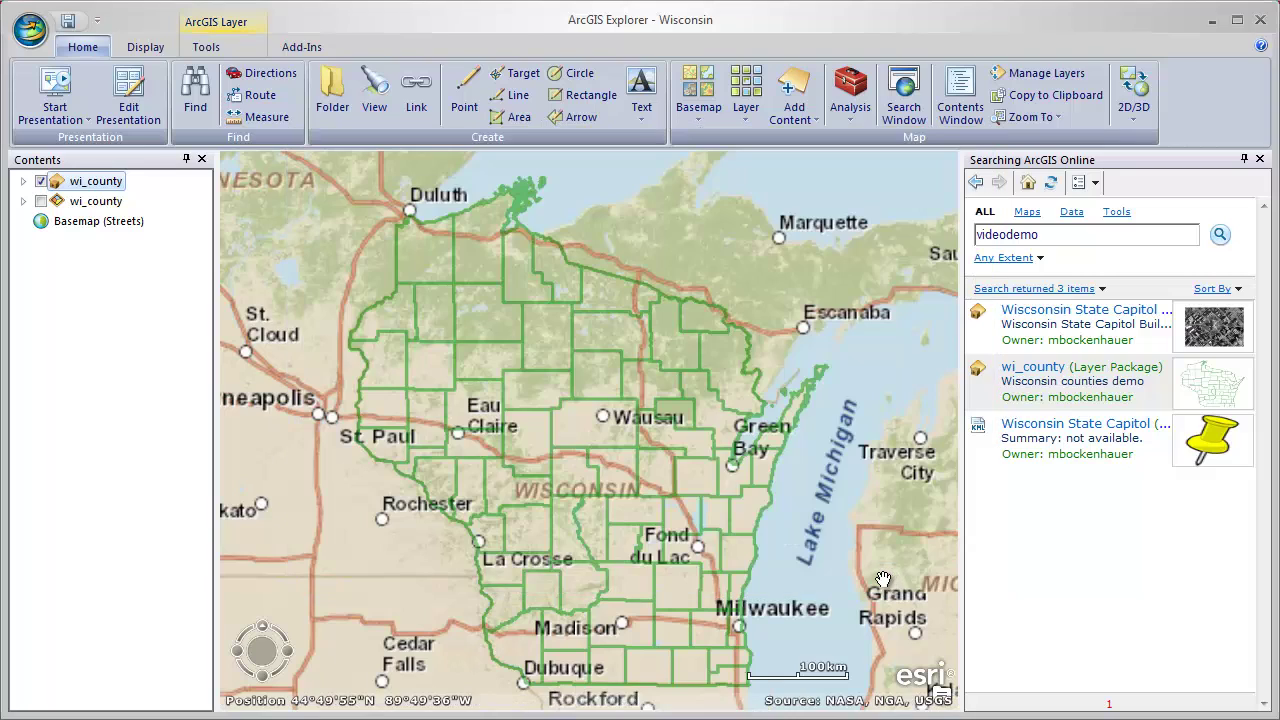
Step: Permanently remove the original hidden wi_county shapefile layer from the map contents
right_click(94, 202)
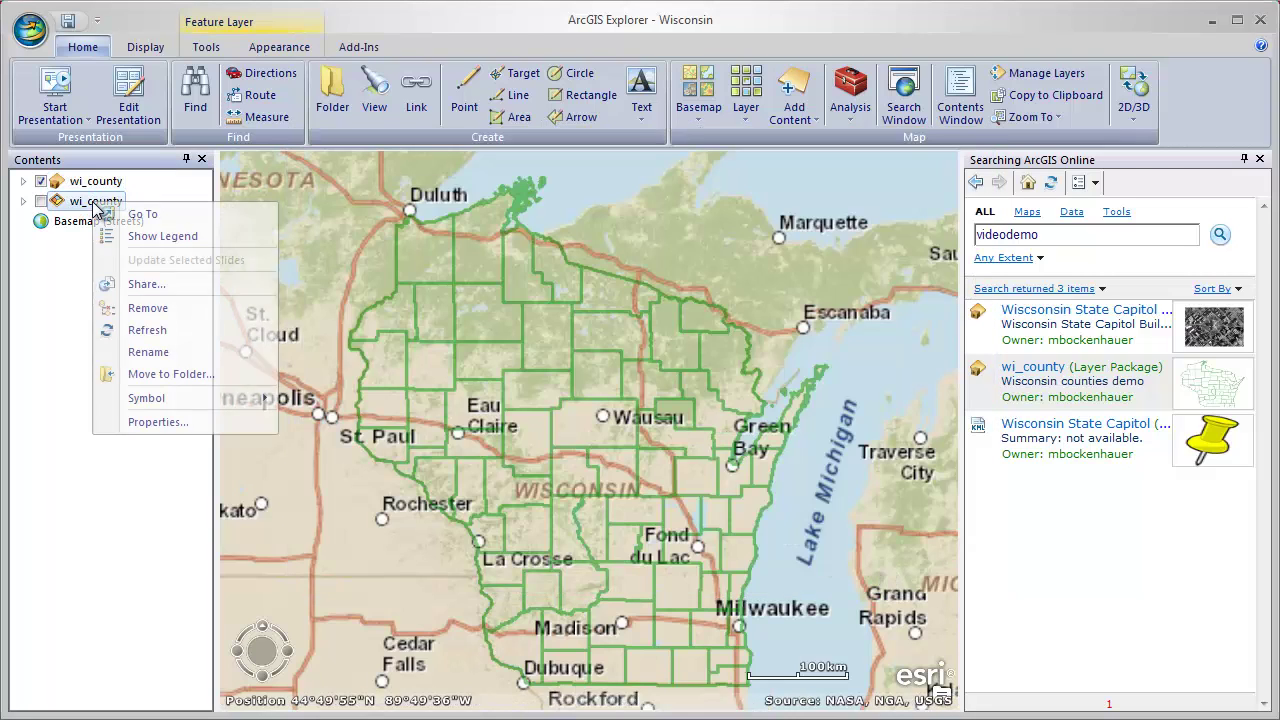
click(171, 309)
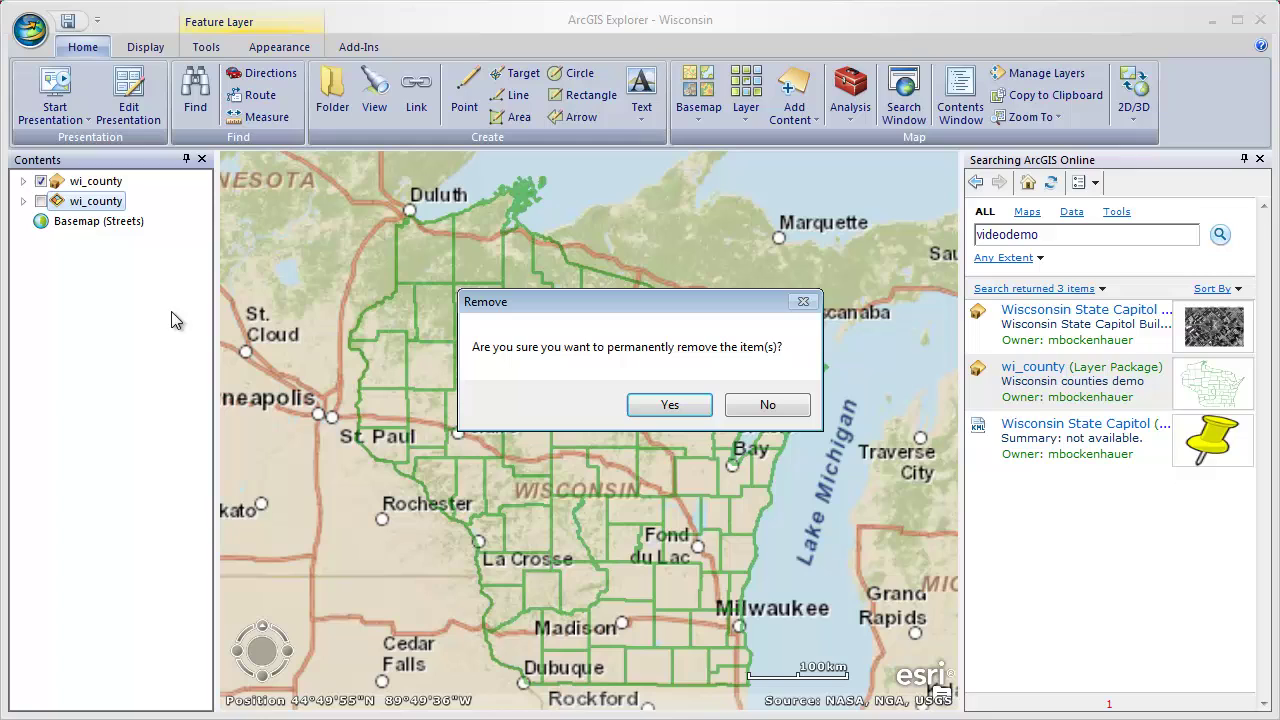
click(672, 406)
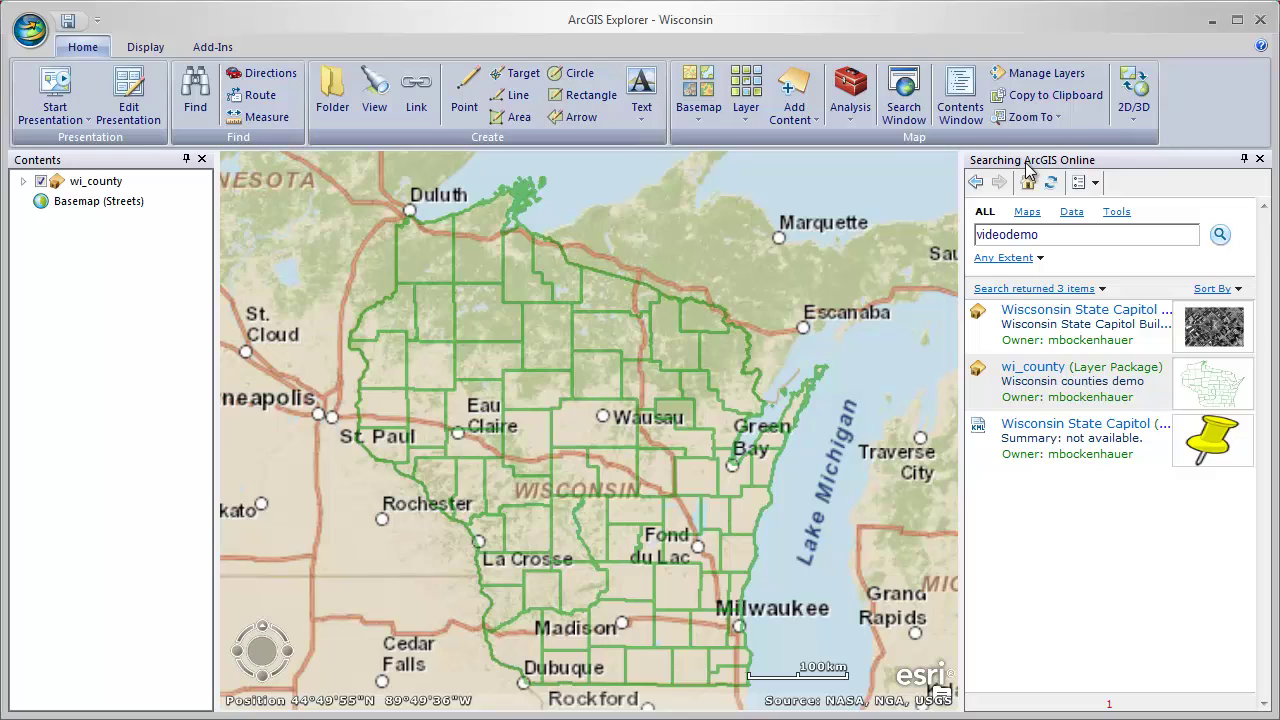
Step: Add the State Capitol ortho layer package from the ArcGIS Online search results to the map
click(1057, 313)
right_click(1060, 316)
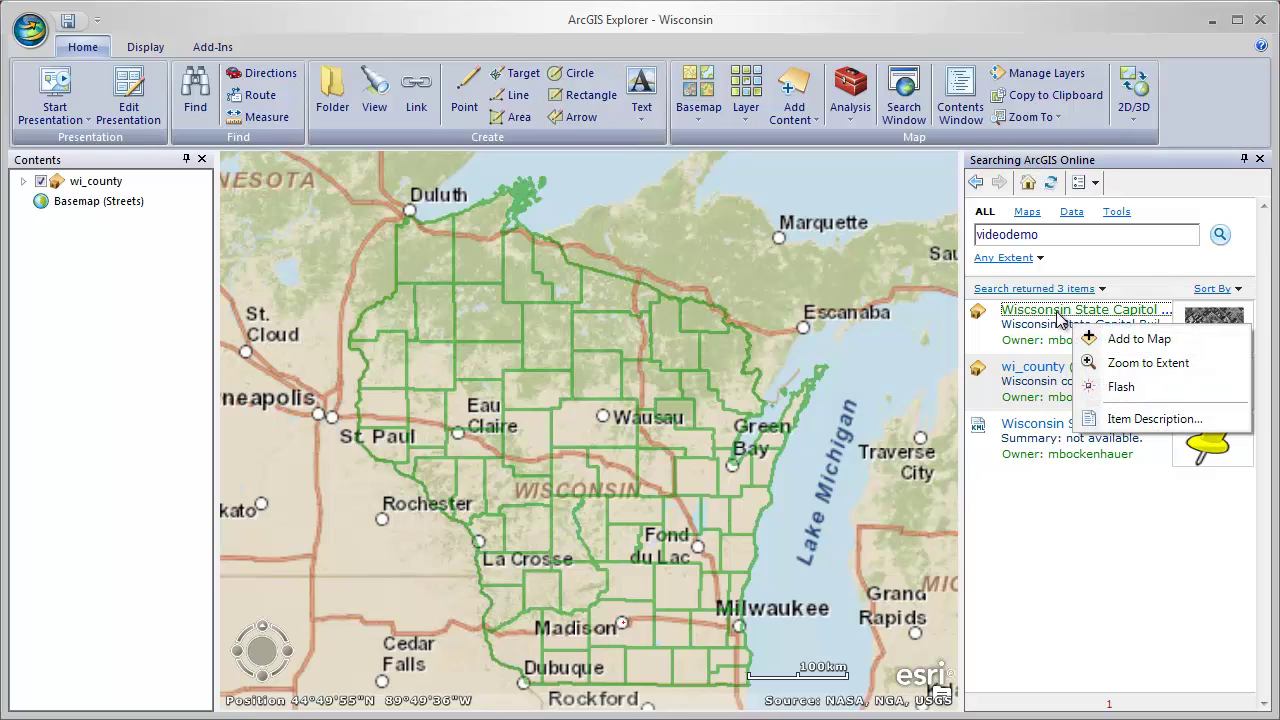
click(1130, 340)
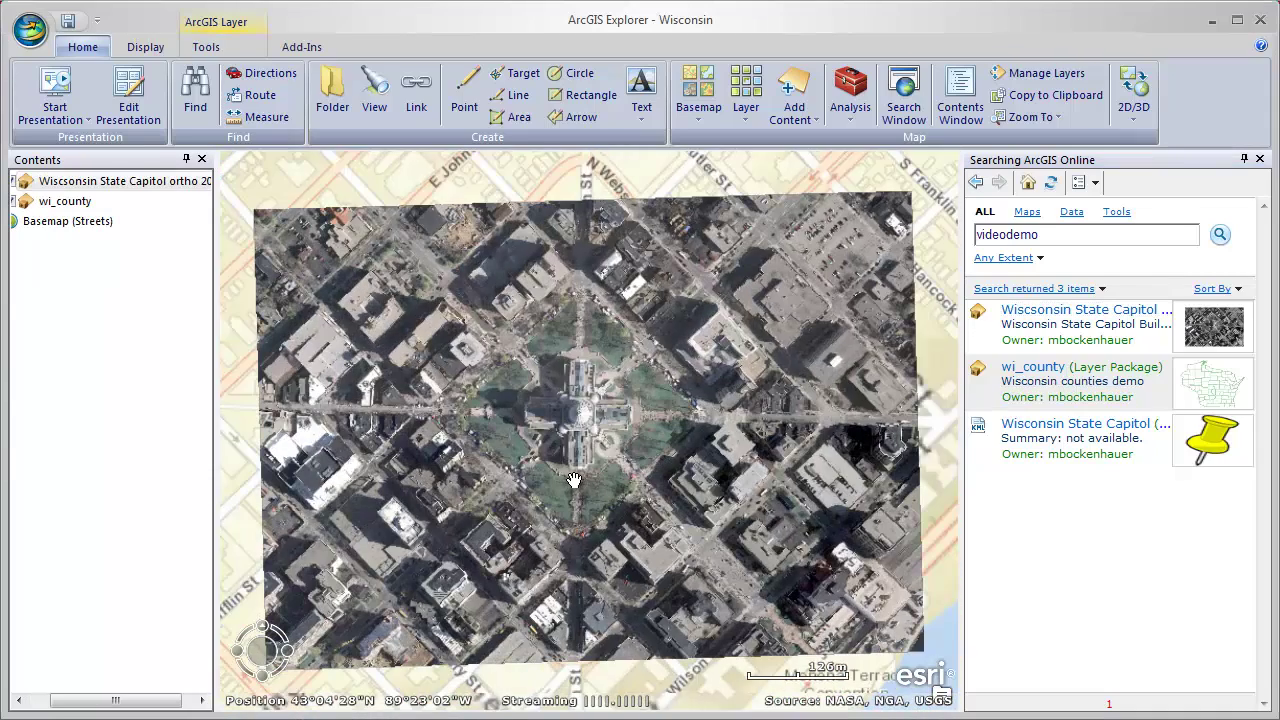
Step: Examine the State Capitol ortho image on the map, from the wider Madison area down to the capitol dome
drag(585, 452, 608, 432)
scroll(608, 432, down, 5)
scroll(608, 432, up, 2)
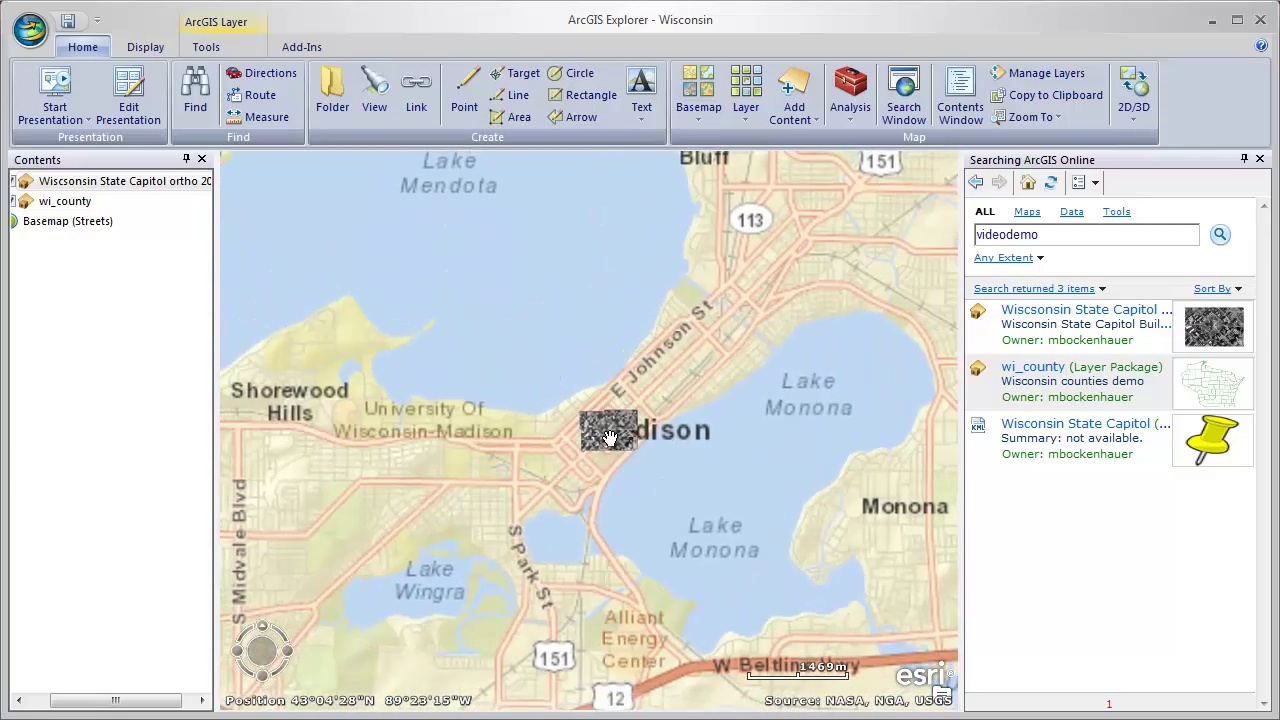
scroll(606, 429, up, 2)
scroll(606, 429, up, 6)
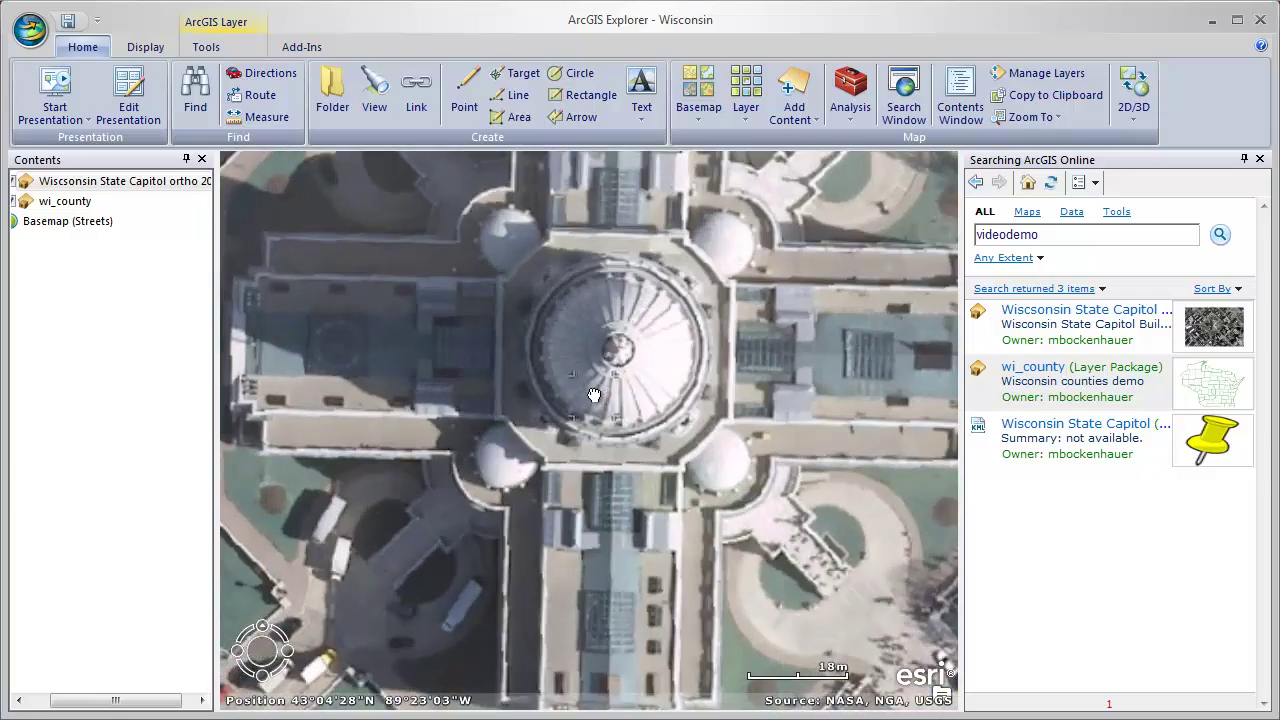
drag(593, 395, 613, 373)
scroll(613, 373, down, 5)
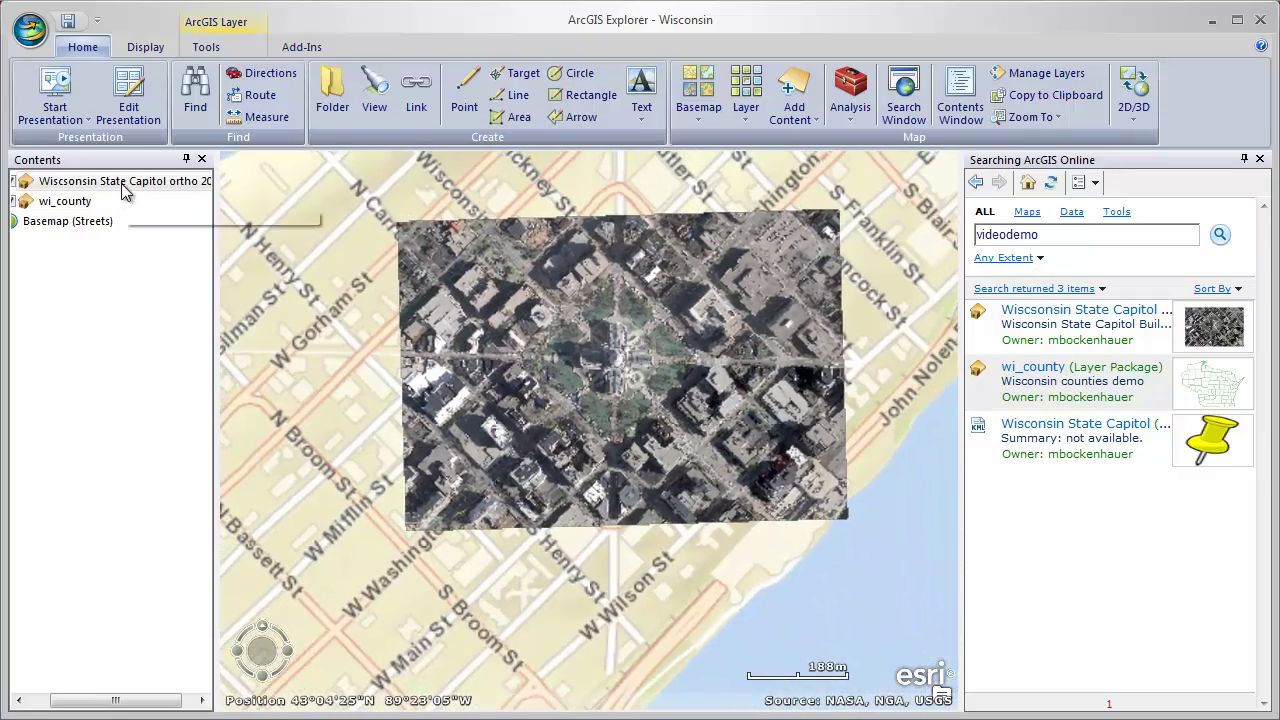
Step: Check the source data properties of the State Capitol ortho layer and close them unchanged
right_click(125, 188)
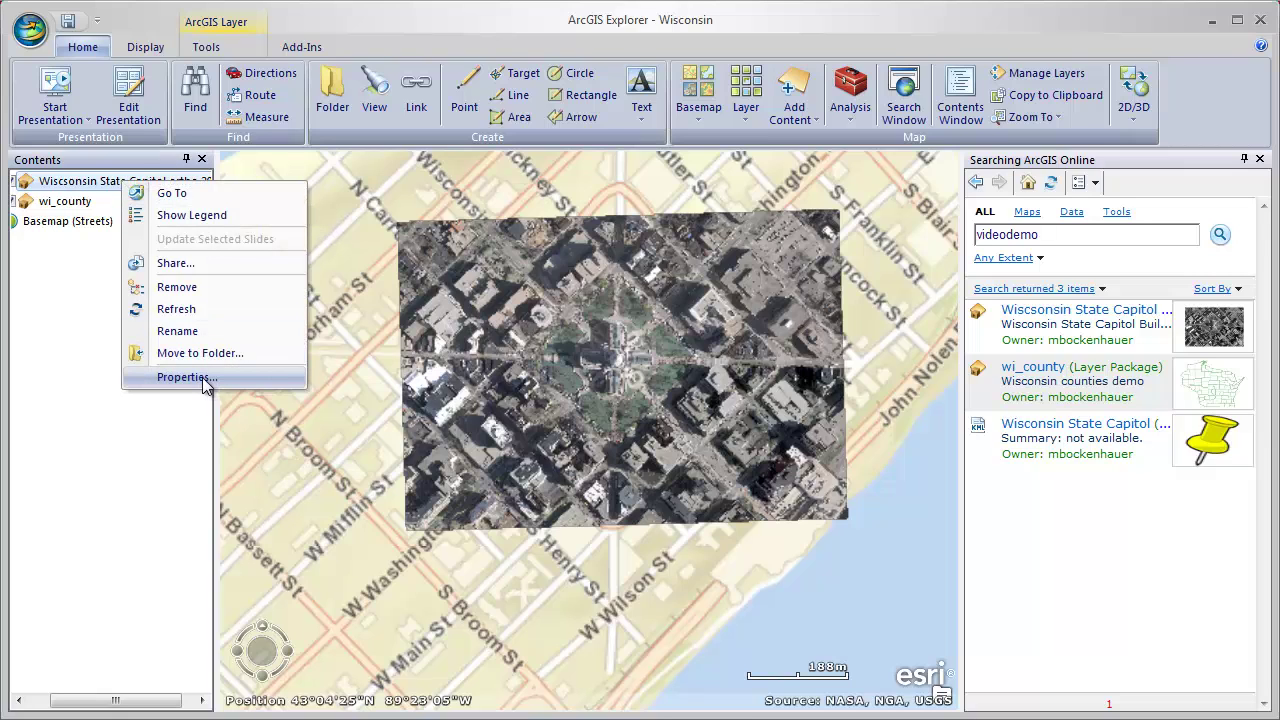
click(189, 376)
click(350, 200)
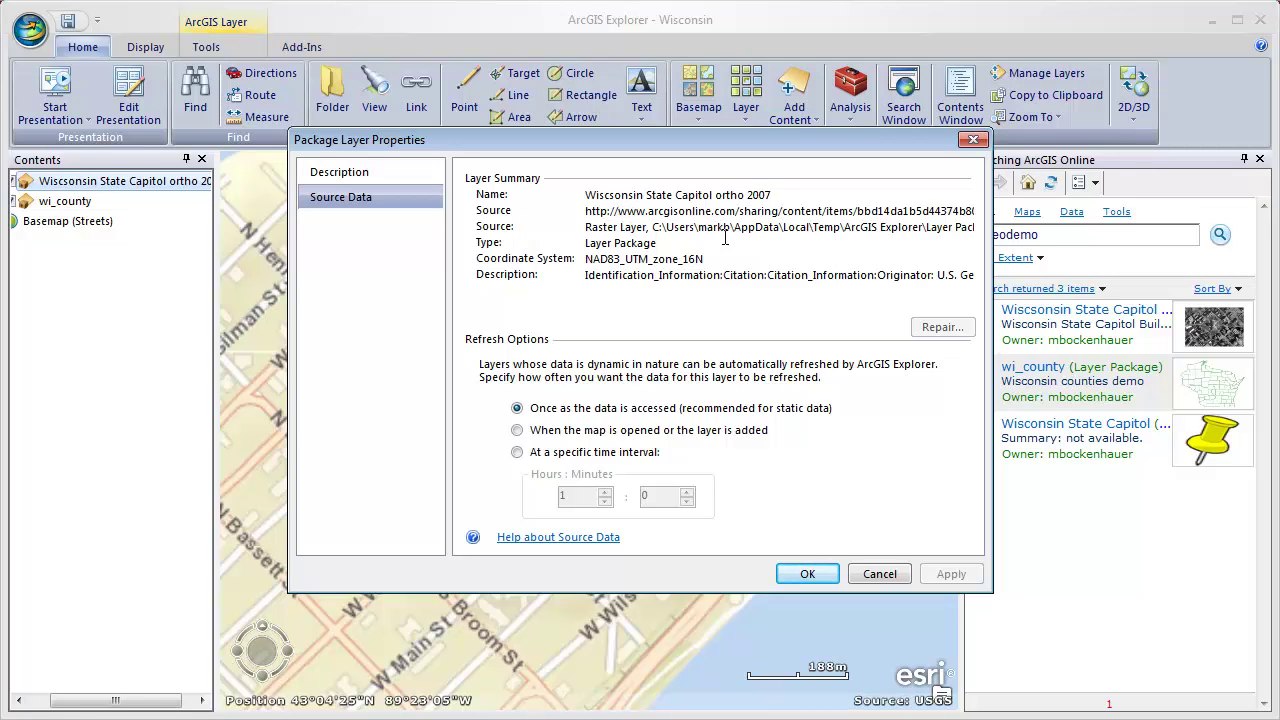
click(878, 575)
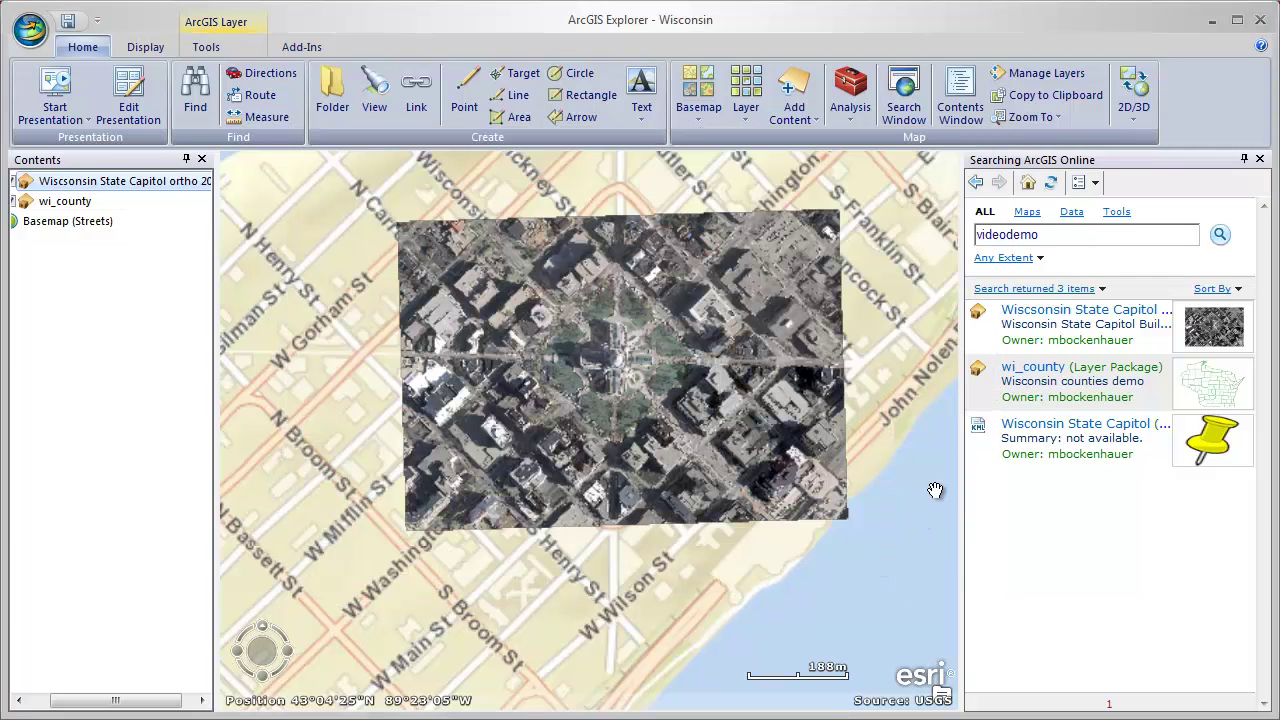
Step: Add the Wisconsin State Capitol KML from the search results to the map and view its placemark's pop-up description
right_click(1076, 436)
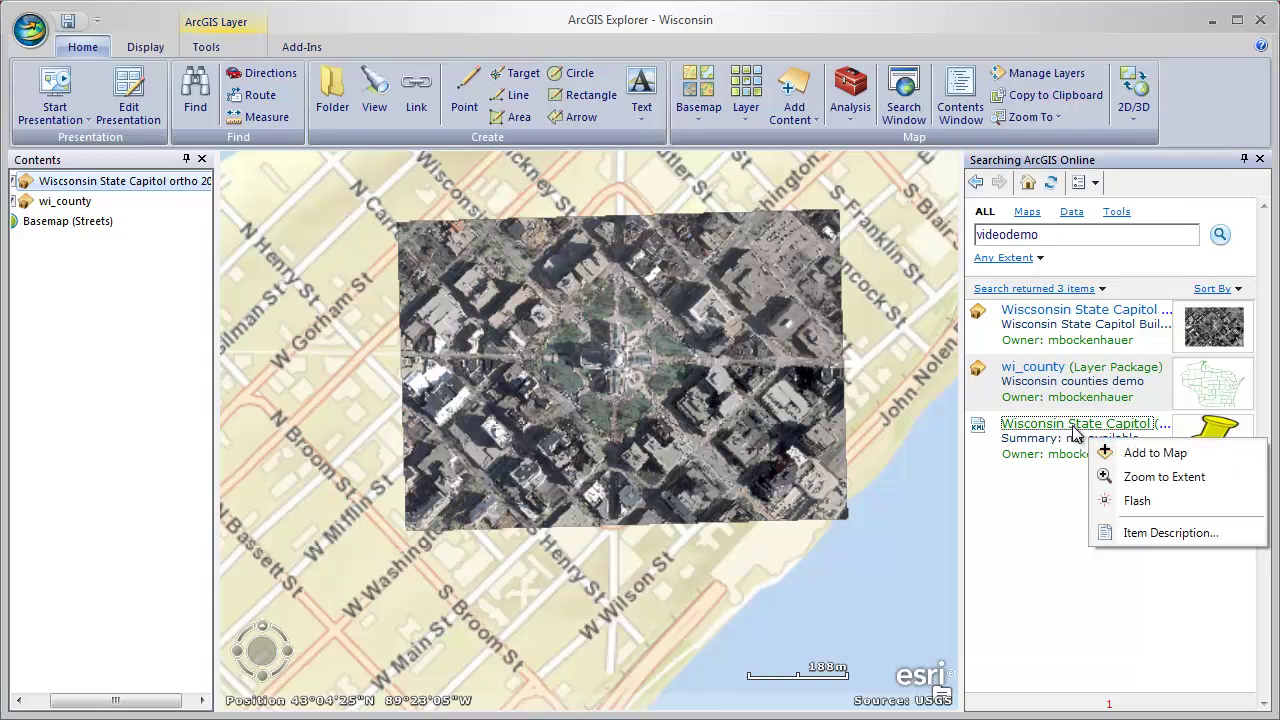
click(1140, 453)
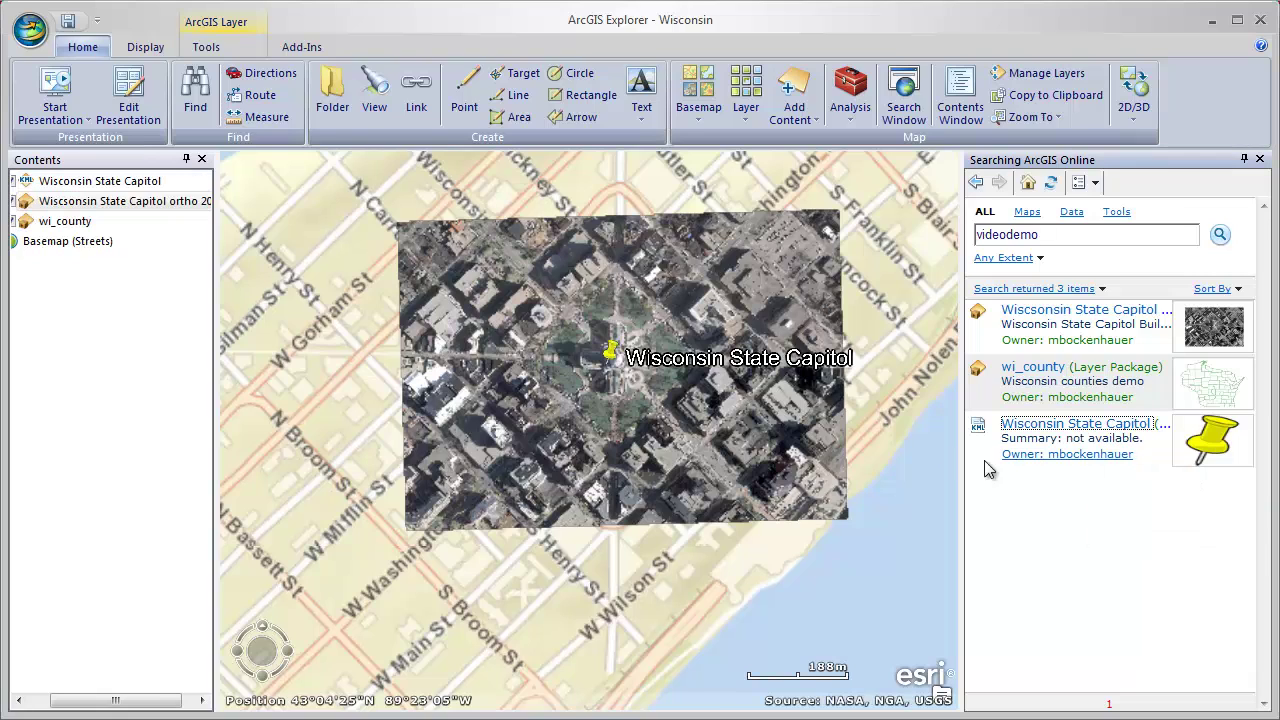
click(608, 352)
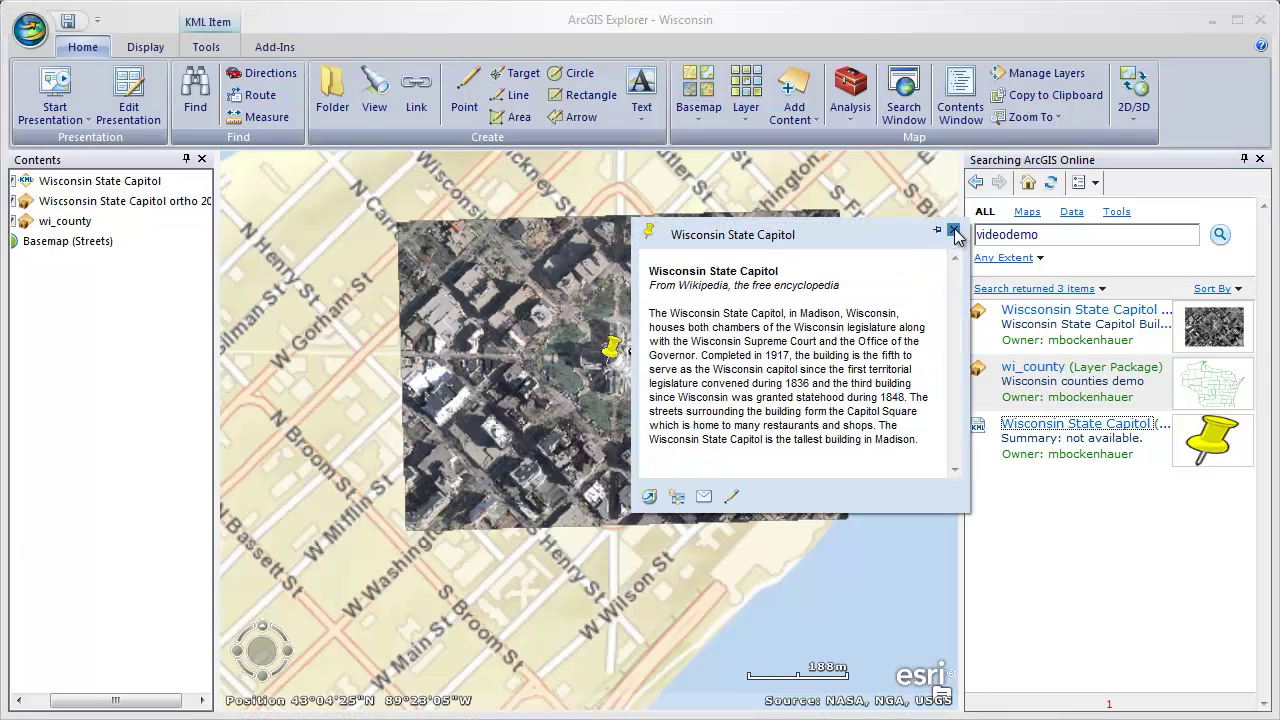
click(953, 233)
Step: Check the source data properties of the Wisconsin State Capitol KML layer and close them unchanged
click(133, 188)
right_click(133, 188)
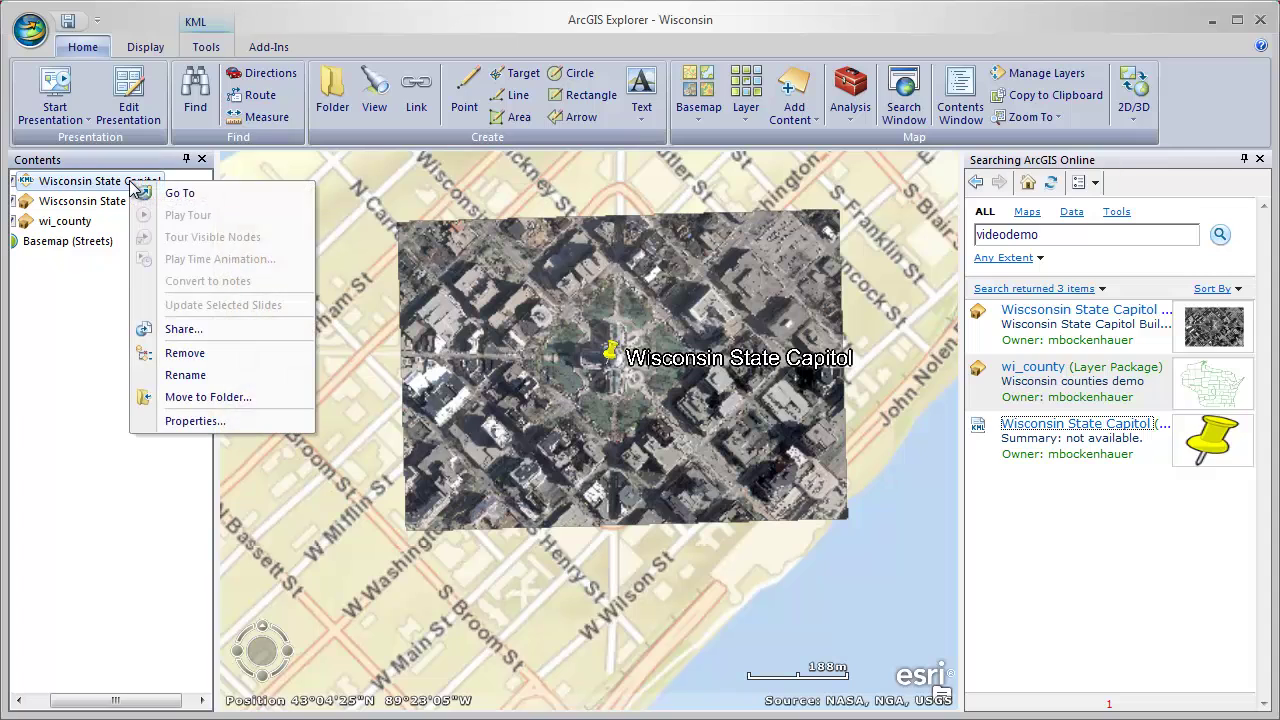
click(208, 424)
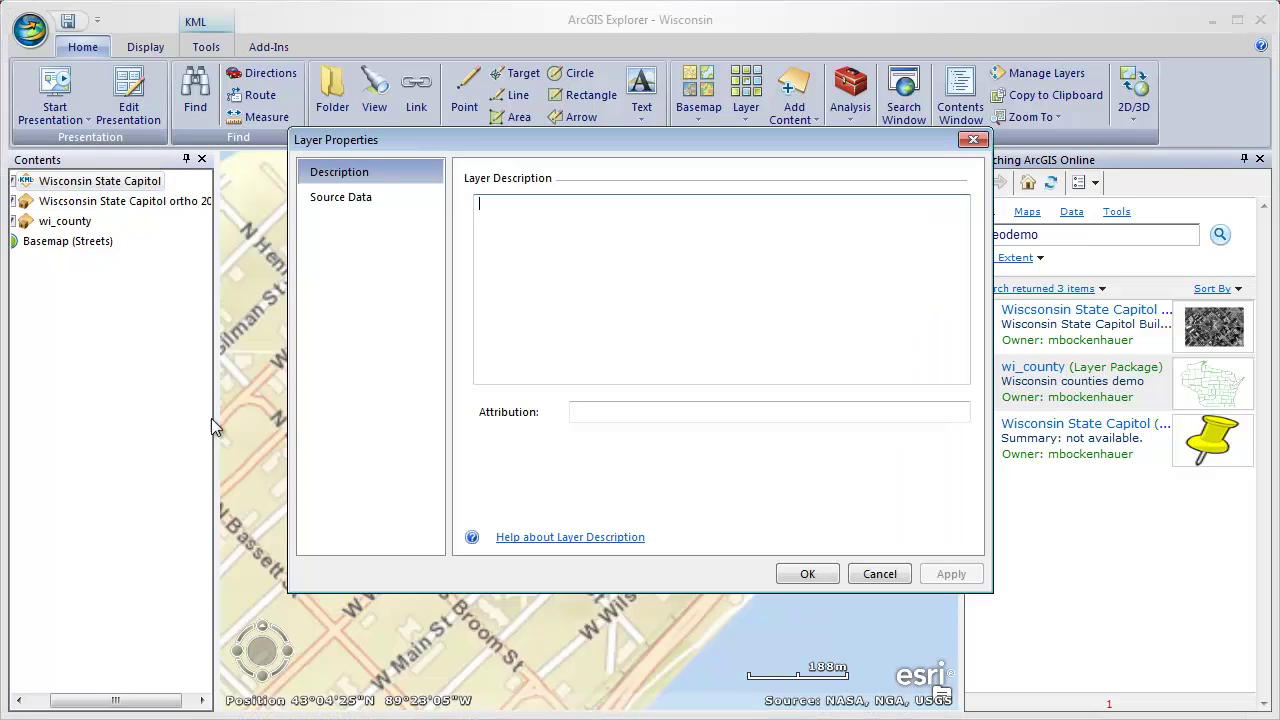
click(368, 205)
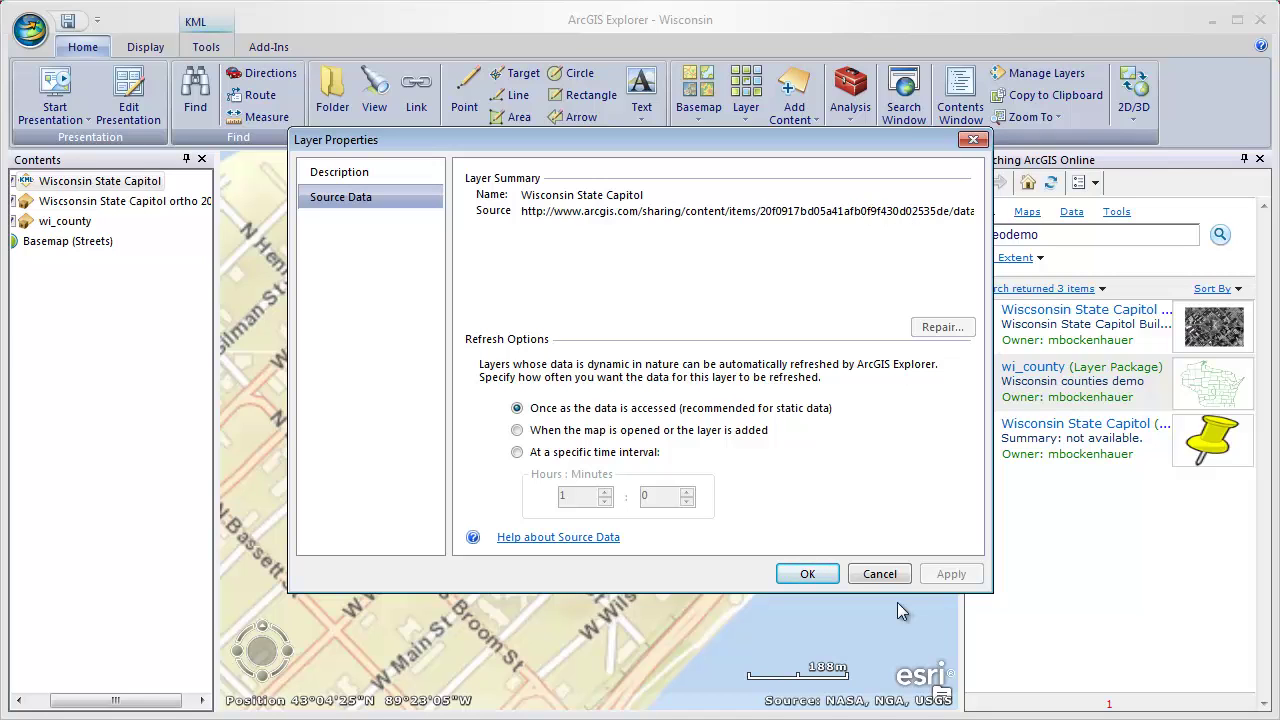
click(880, 574)
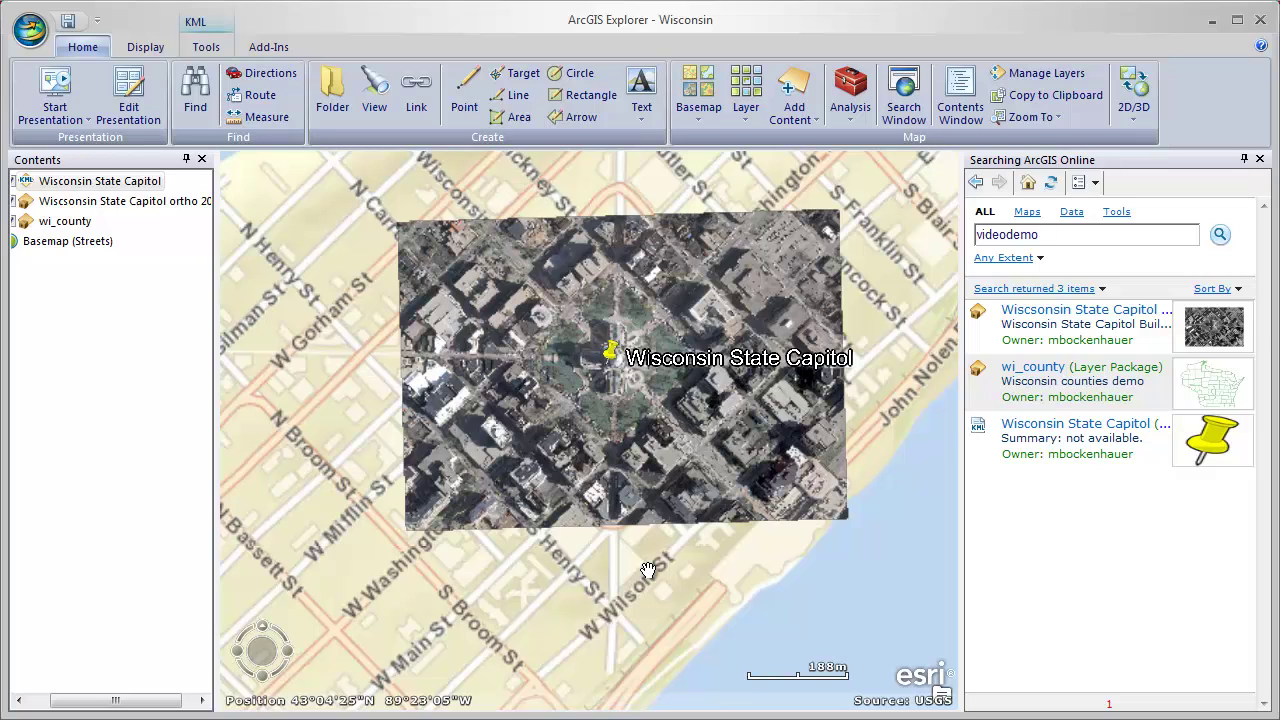
Step: Start uploading the current map to ArcGIS Online with the summary "Wiscon Demo Map" and the description "Wisconsin"
click(30, 30)
mouse_move(97, 227)
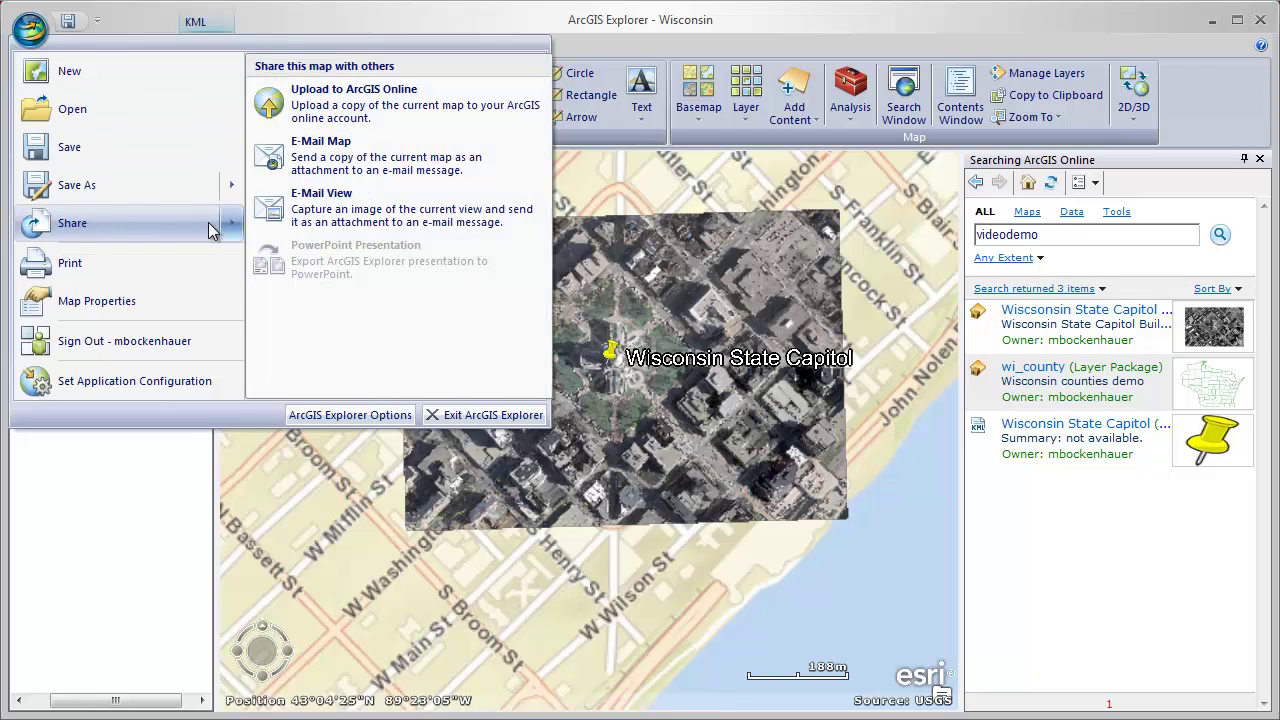
click(370, 100)
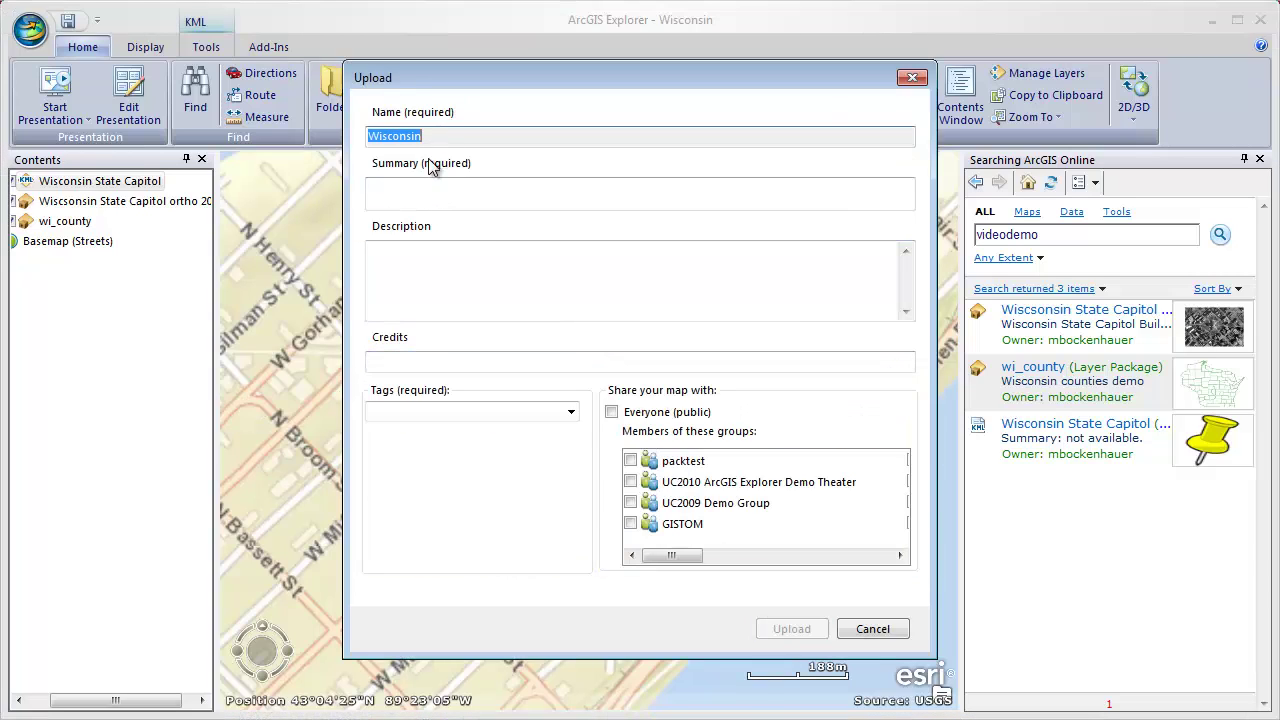
click(405, 191)
text(W)
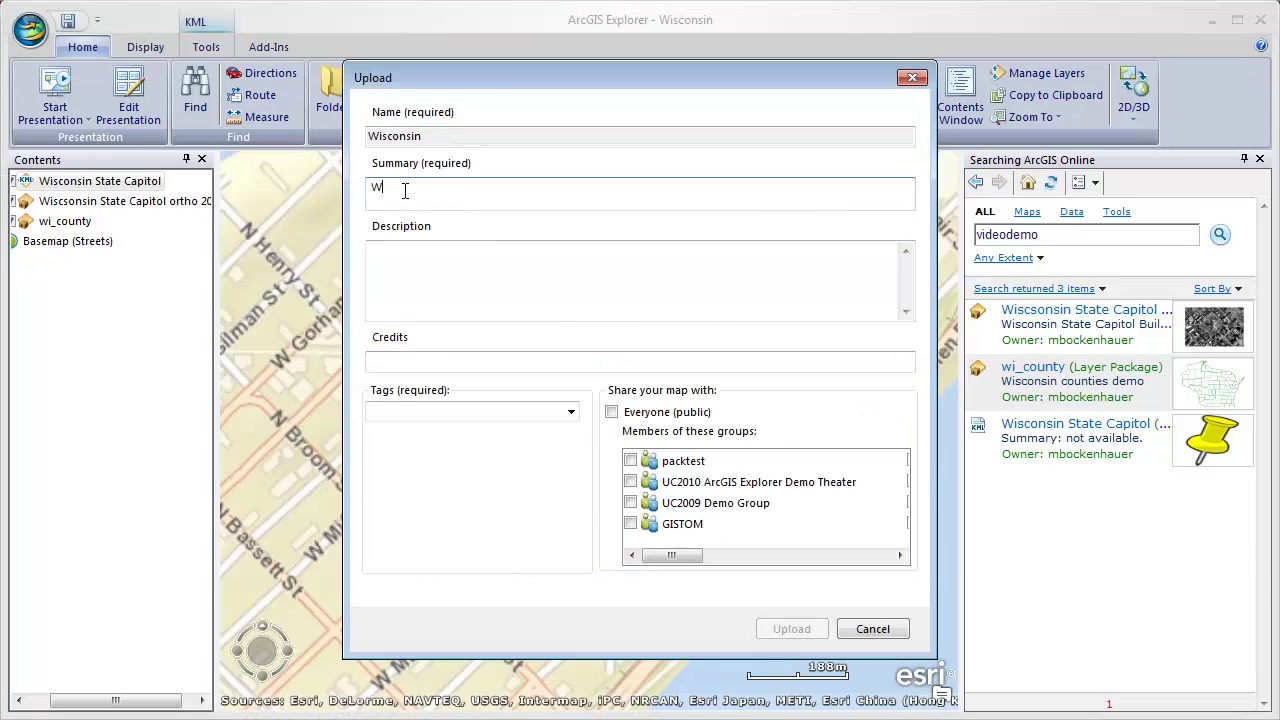
text(iscon Demo Map)
click(398, 266)
text(Wisconsin)
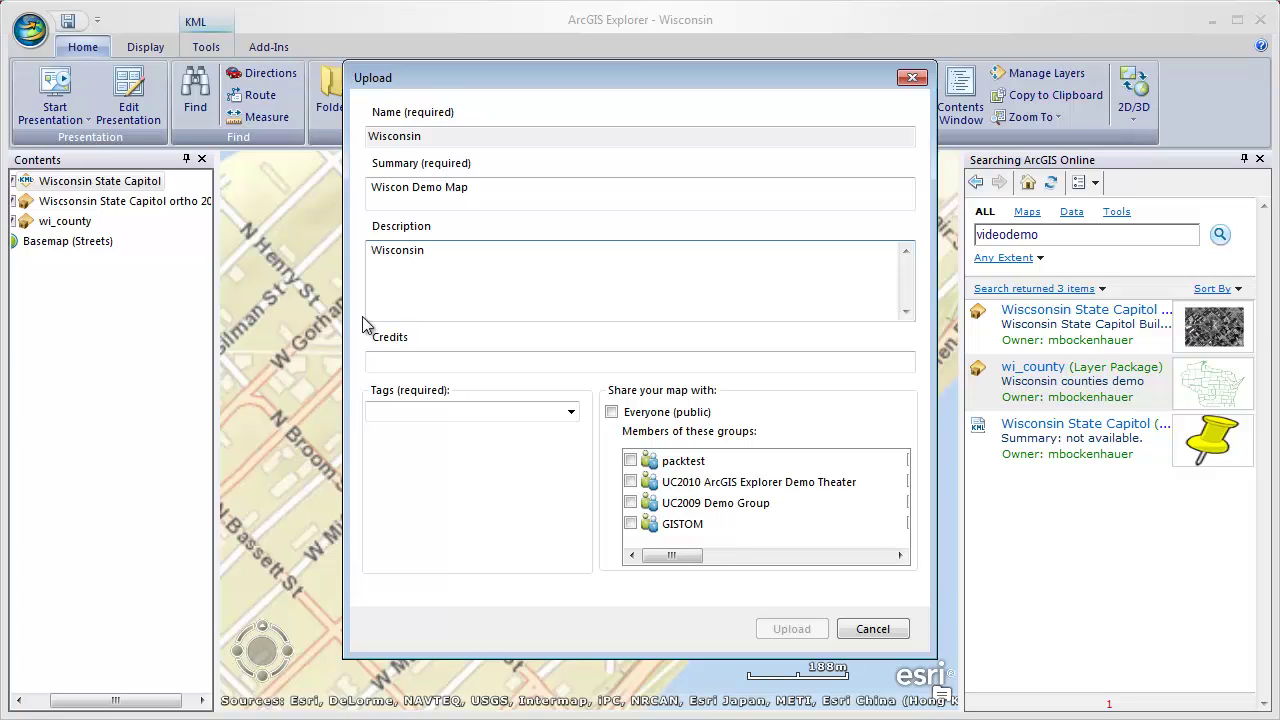
Step: Tag the map "videodemo", share it with Everyone (public) and upload it
click(399, 410)
text(video)
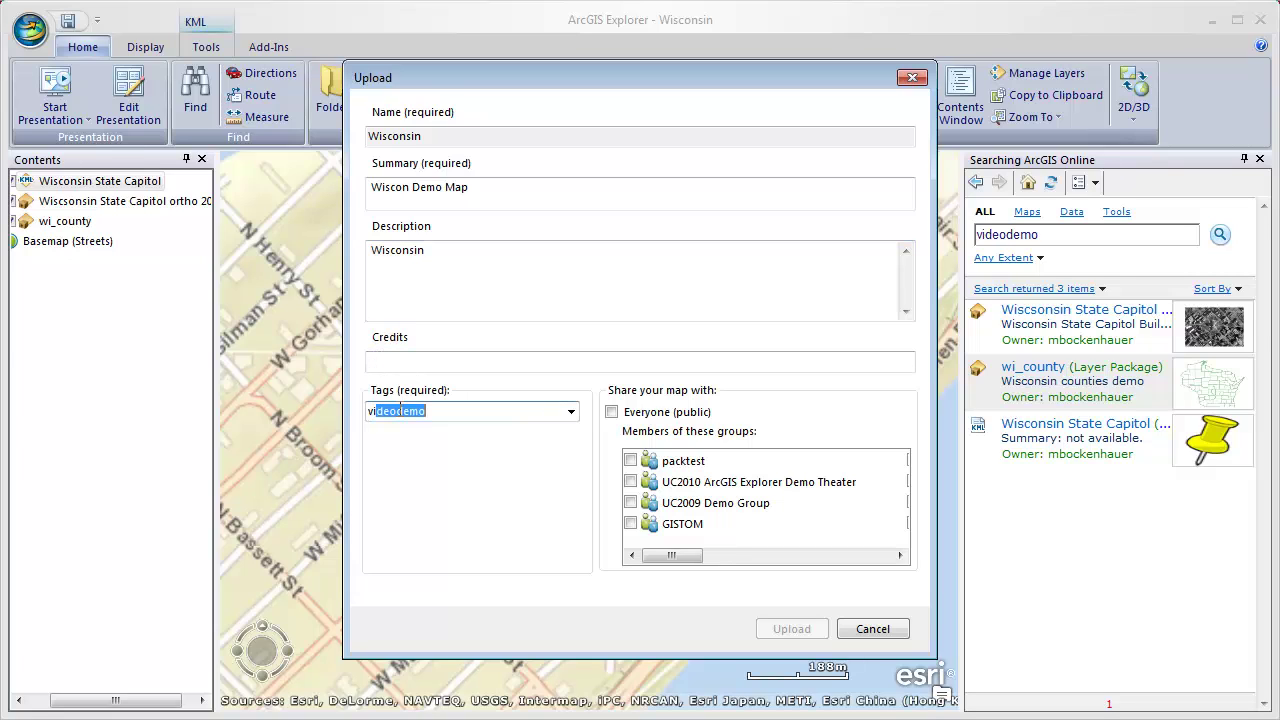
text(demo)
click(611, 412)
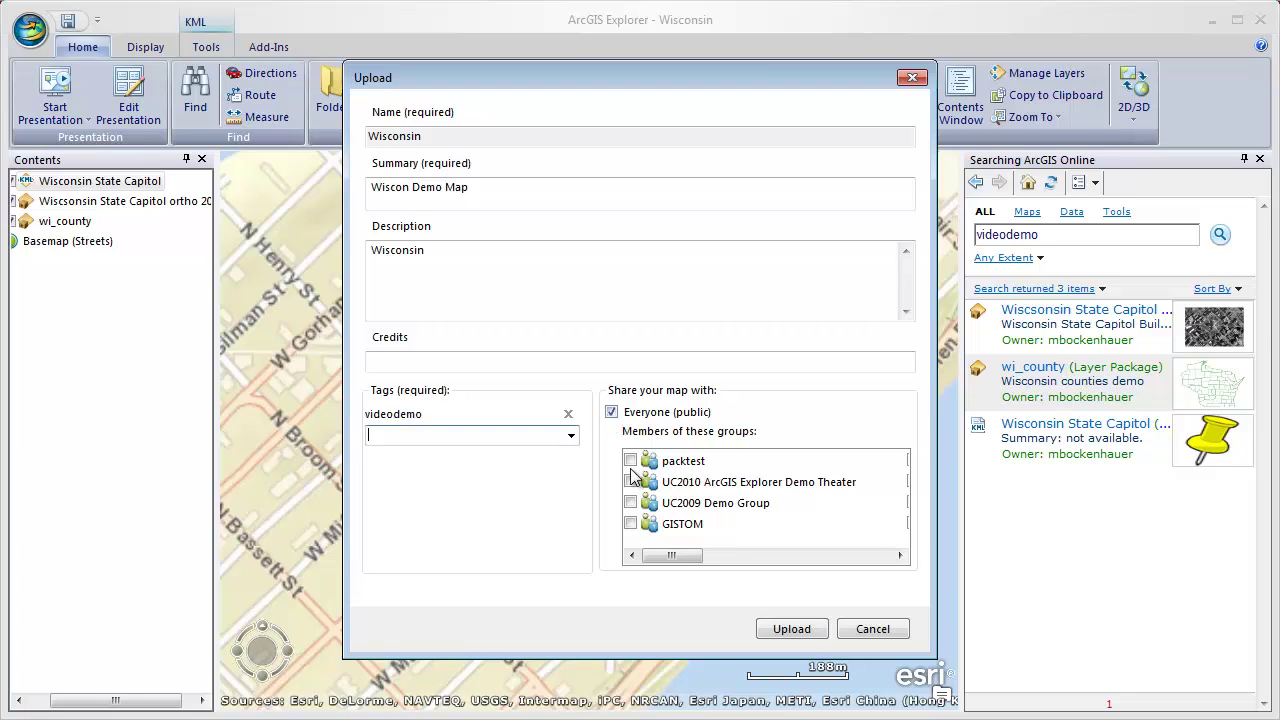
click(794, 629)
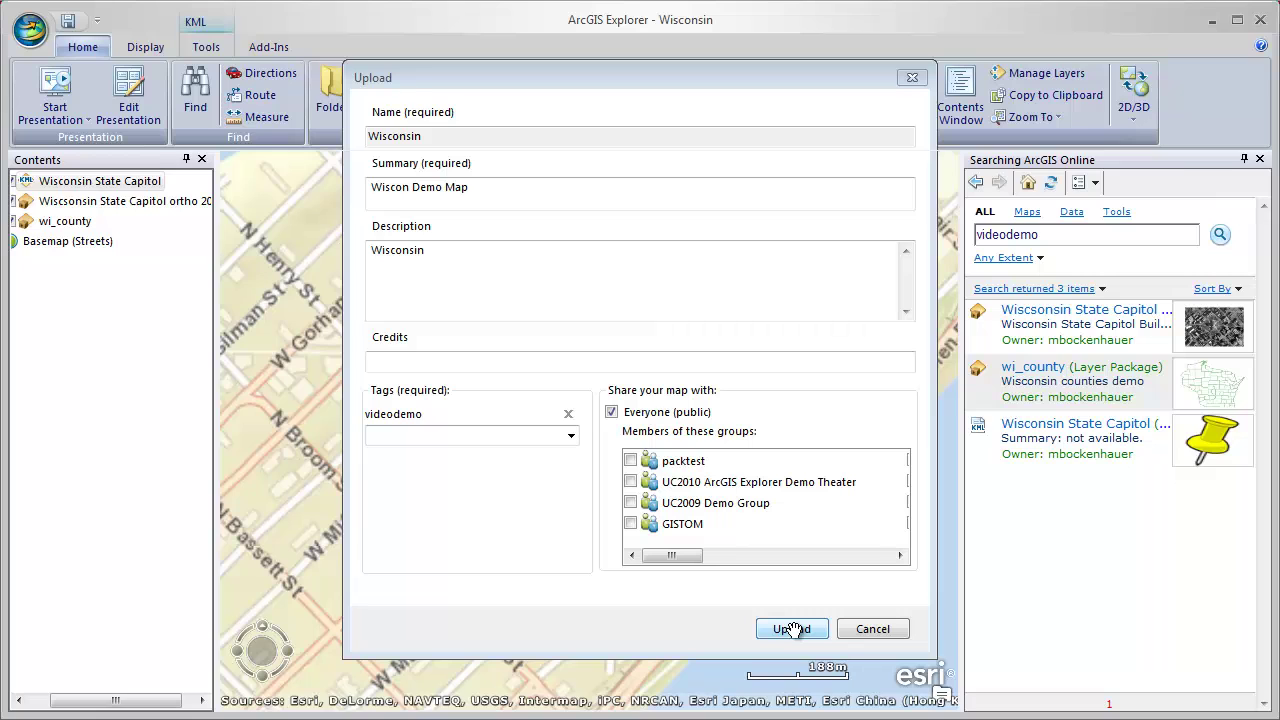
click(791, 629)
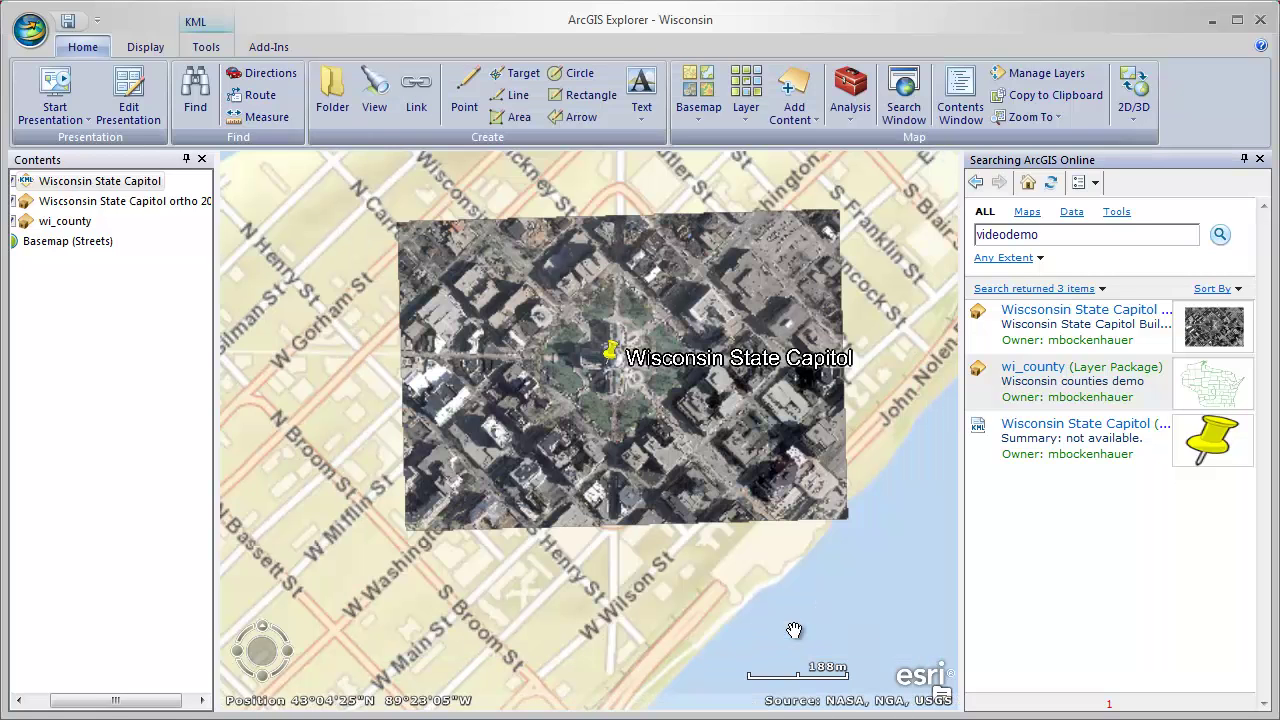
Step: Rerun the ArcGIS Online search for "videodemo"
click(1222, 236)
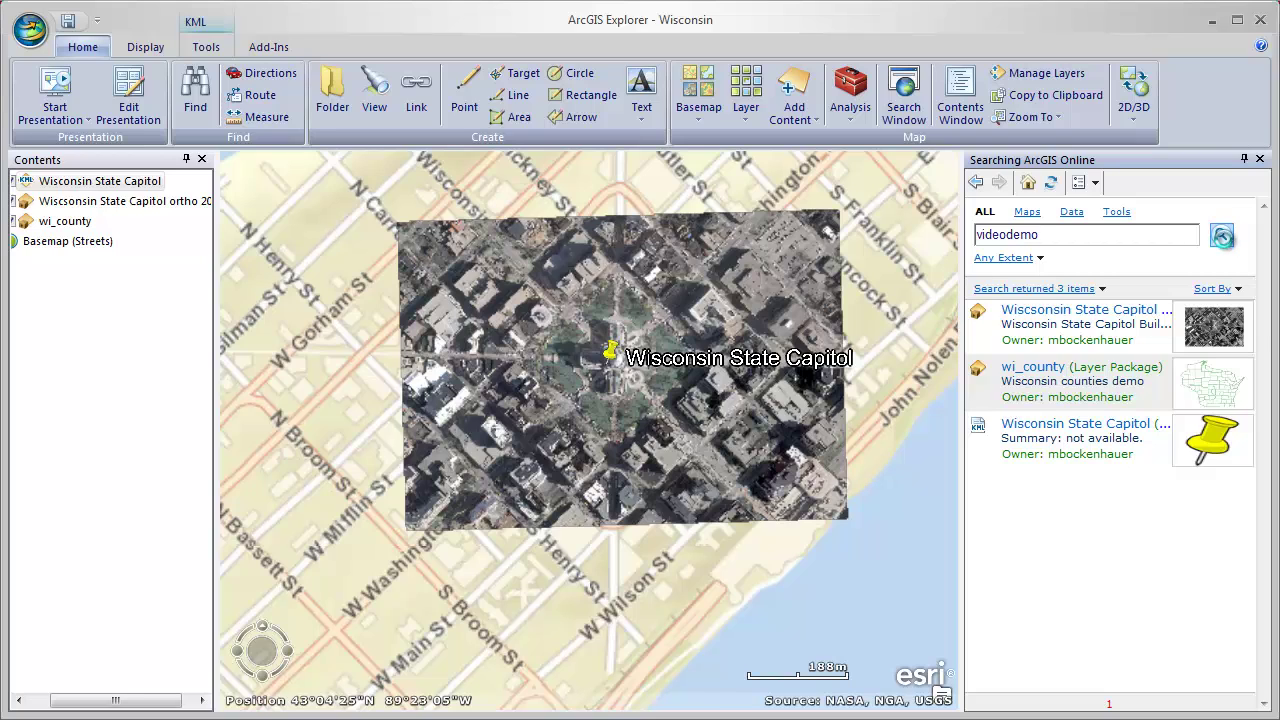